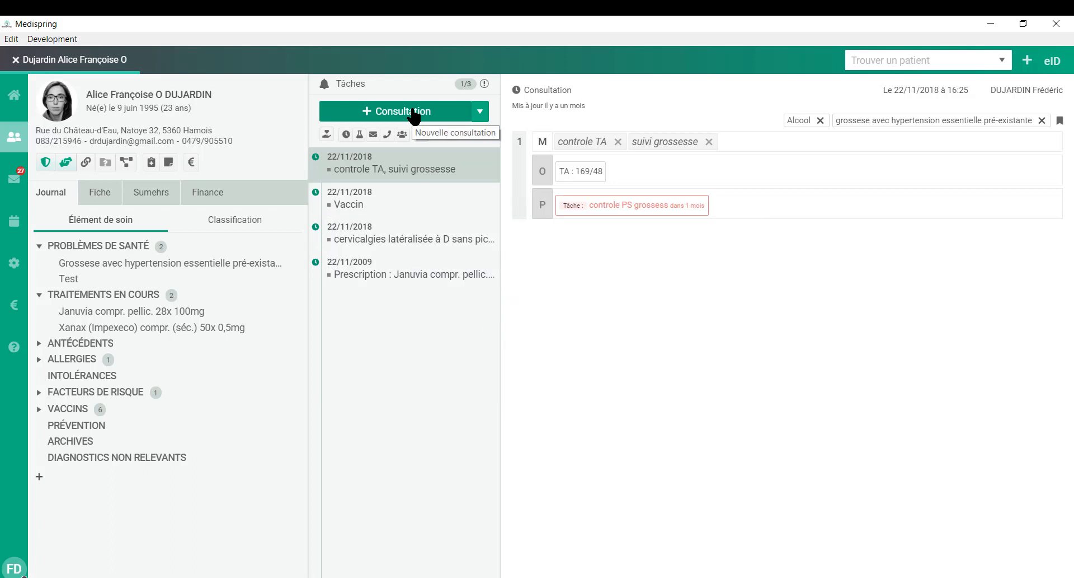
Create a new consultation and enter "auscultation cardiopulmonaire : crépitants base droite" in Objectif using the keyword "aus"
click(414, 113)
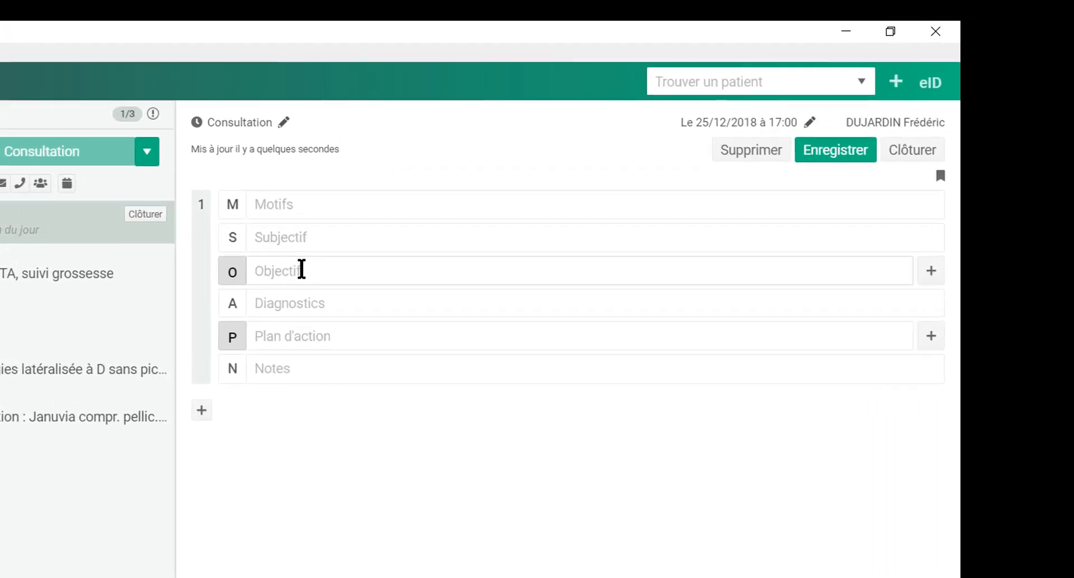
click(254, 280)
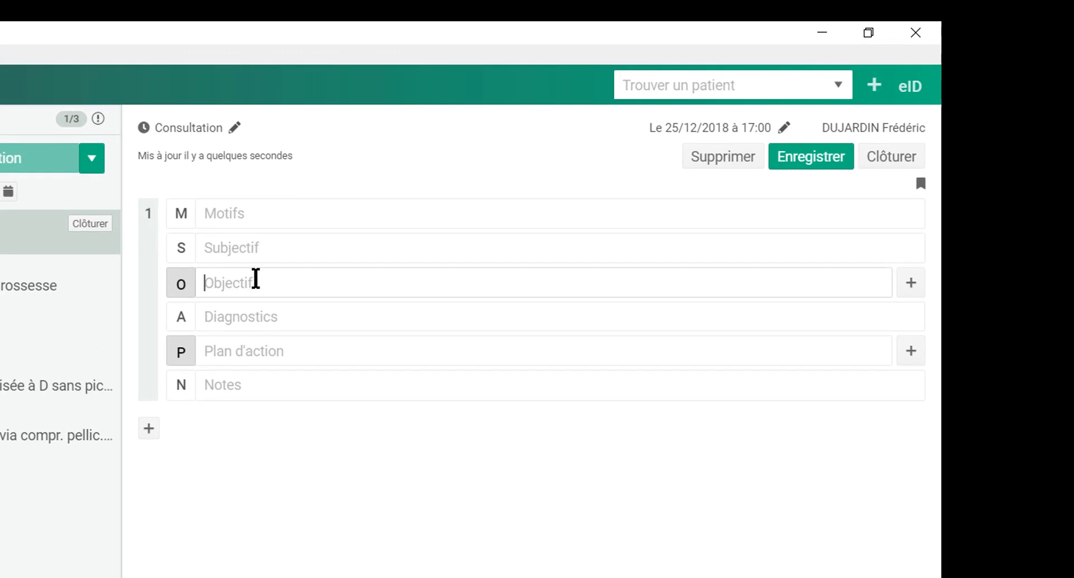
text(aus)
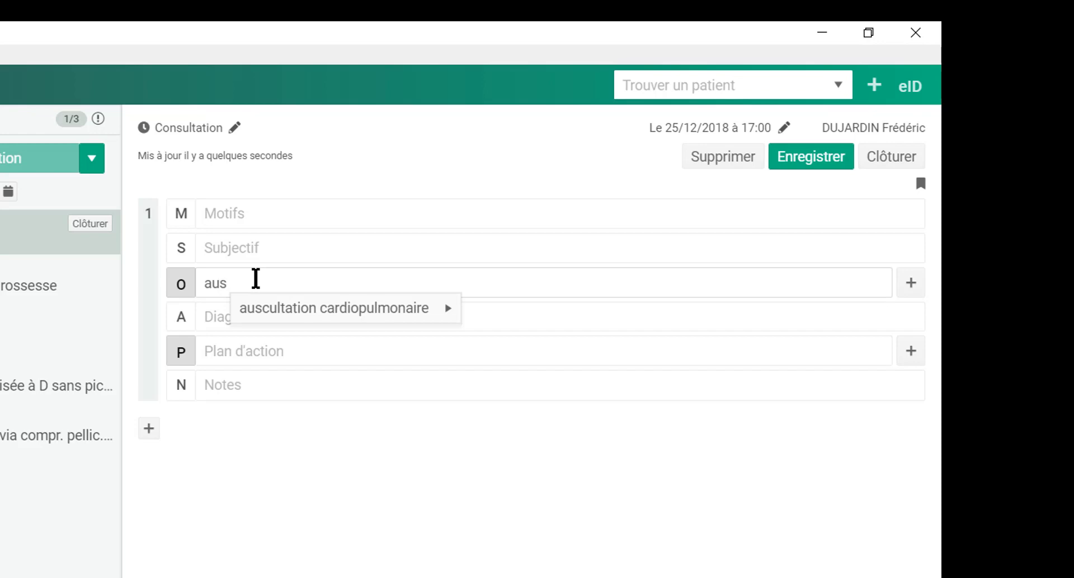
mouse_move(308, 315)
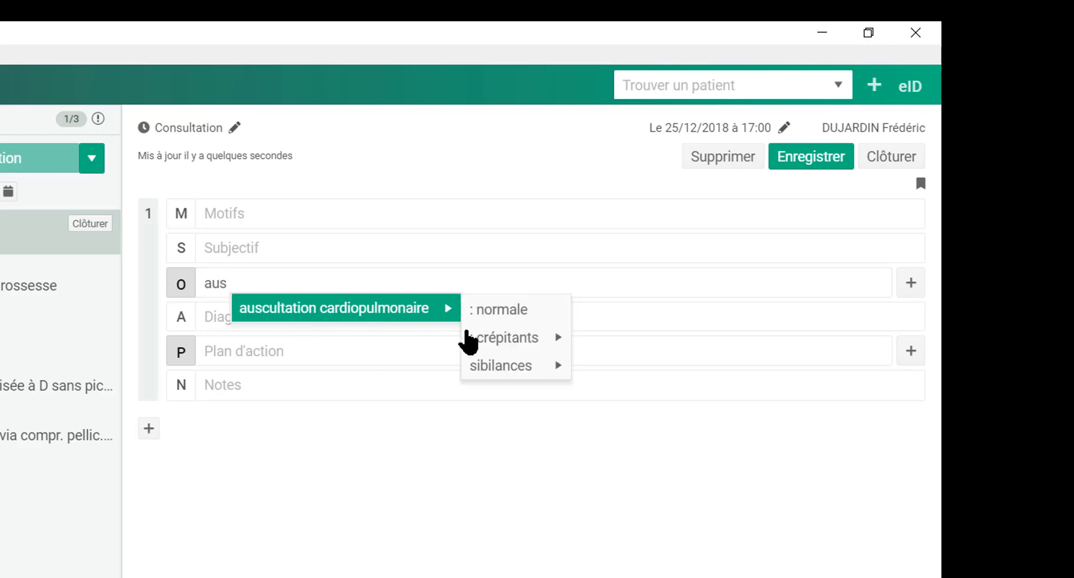
mouse_move(503, 345)
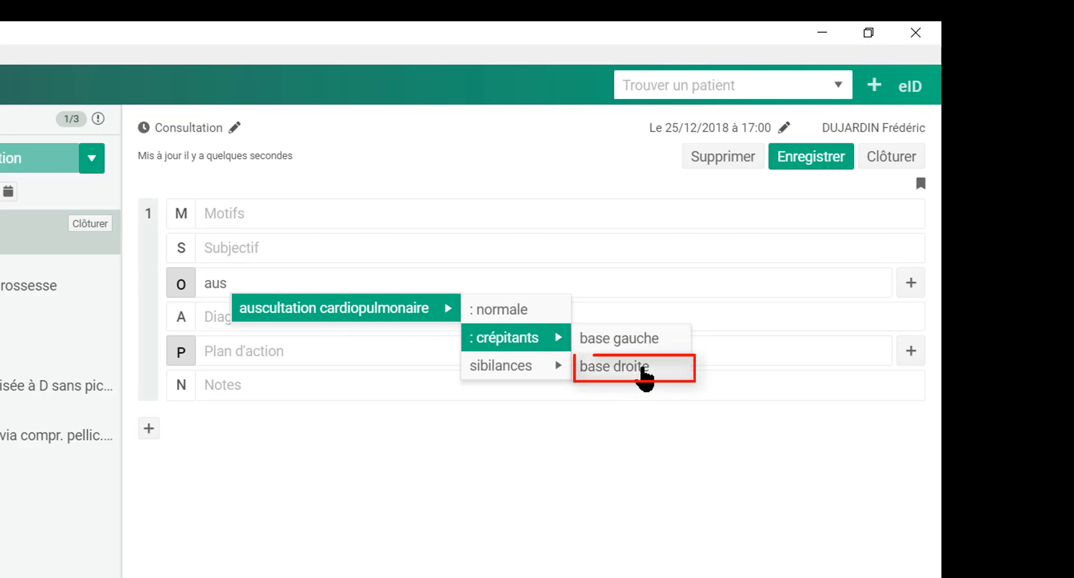
click(644, 368)
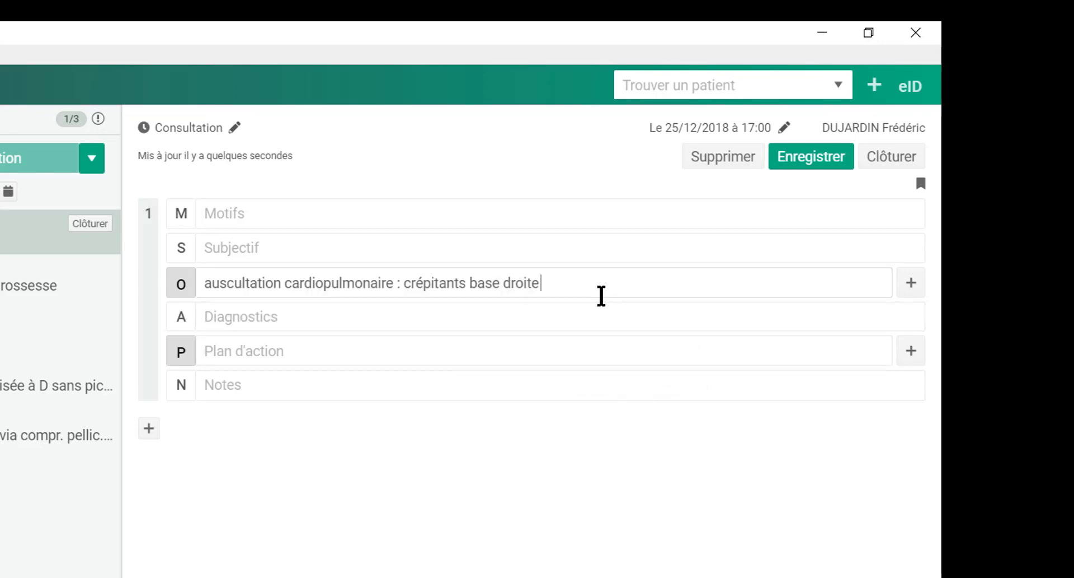
Add a second Objectif line reading "abdomen douloureux avec défense hypochondre G" using the keyword "abd"
key(Return)
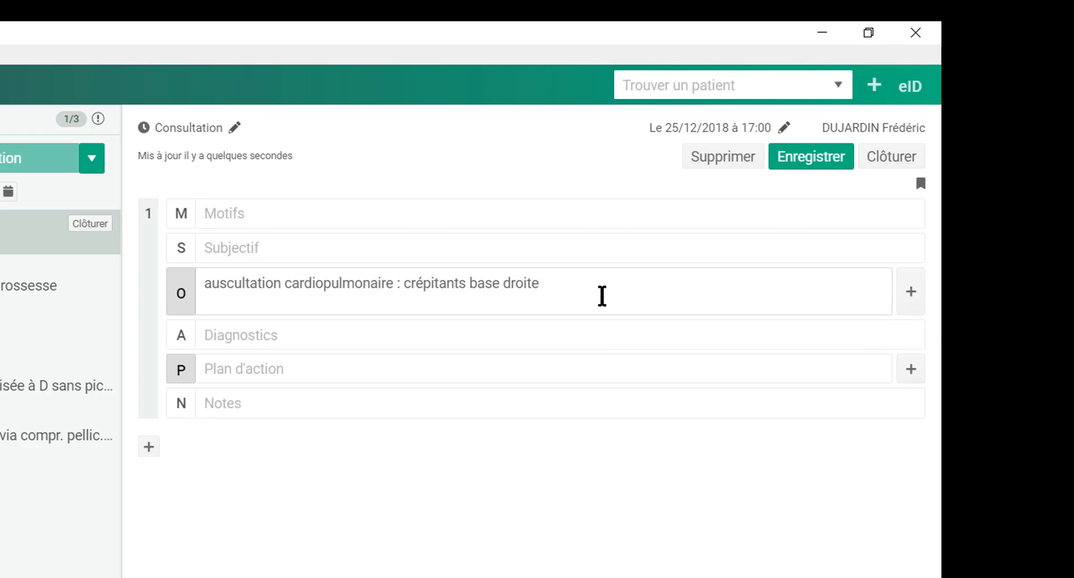
text(abd)
mouse_move(422, 369)
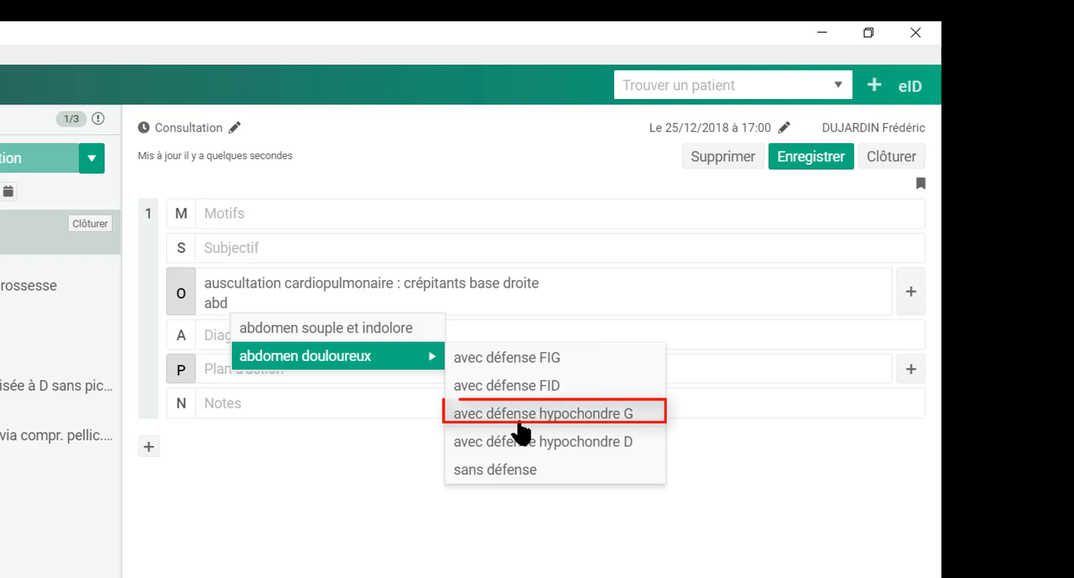
click(520, 423)
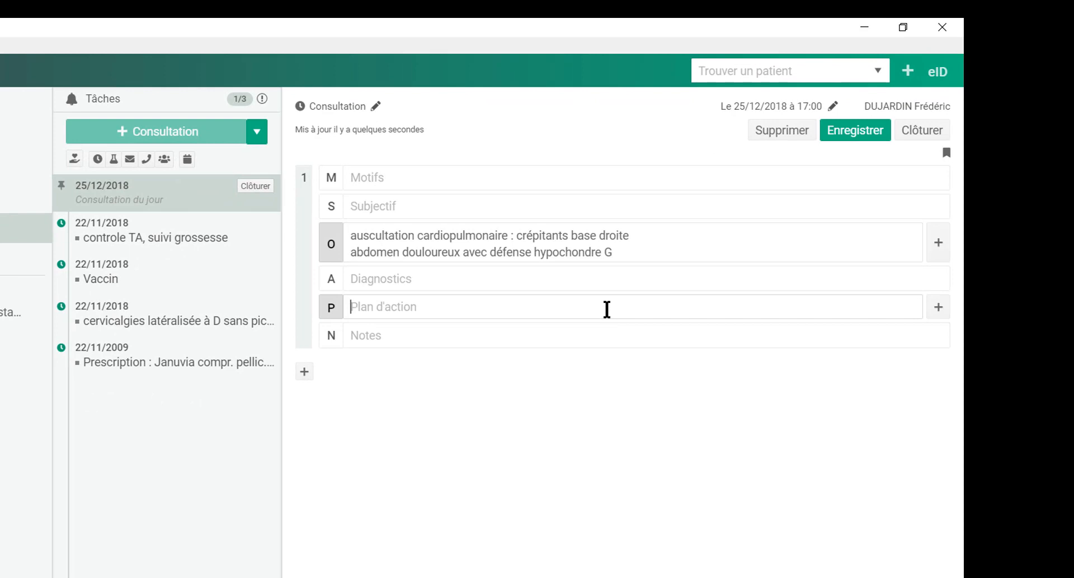
Insert the electrocardiogram template into Plan d'action using the keyword "ecg" and fill in a rate of 60 per minute
click(607, 309)
text(ecg)
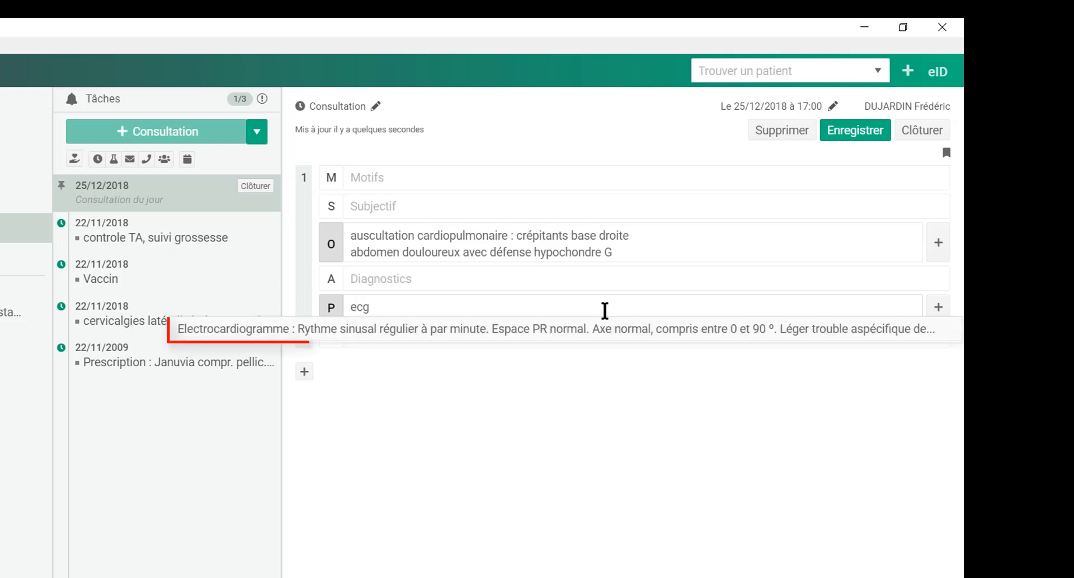
click(627, 335)
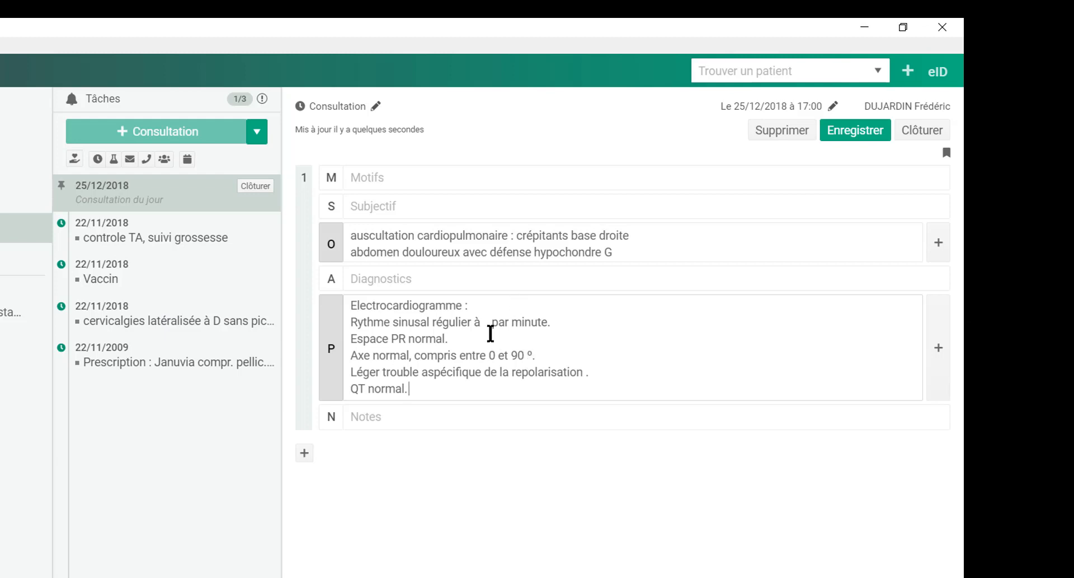
click(486, 323)
text(60)
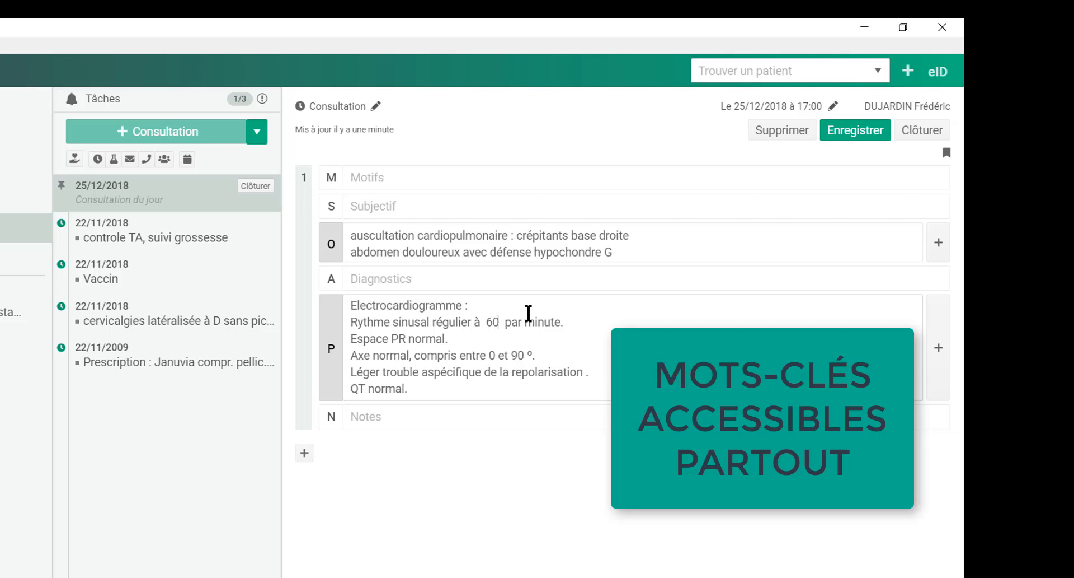
Start a third Objectif line with "aus" and continue with another "s" instead of accepting the suggested keyword text
click(634, 253)
key(Return)
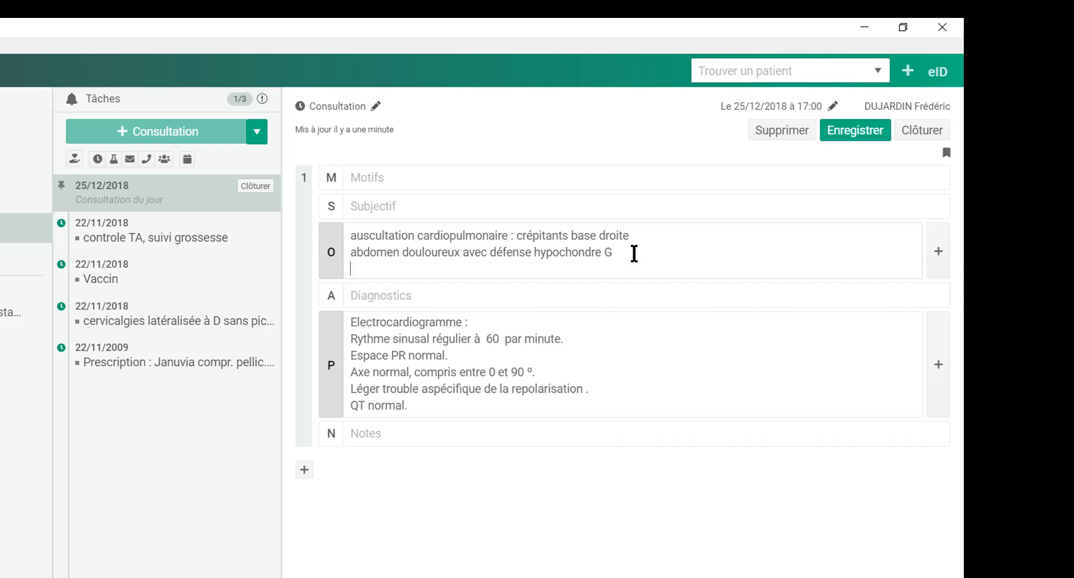
text(aus)
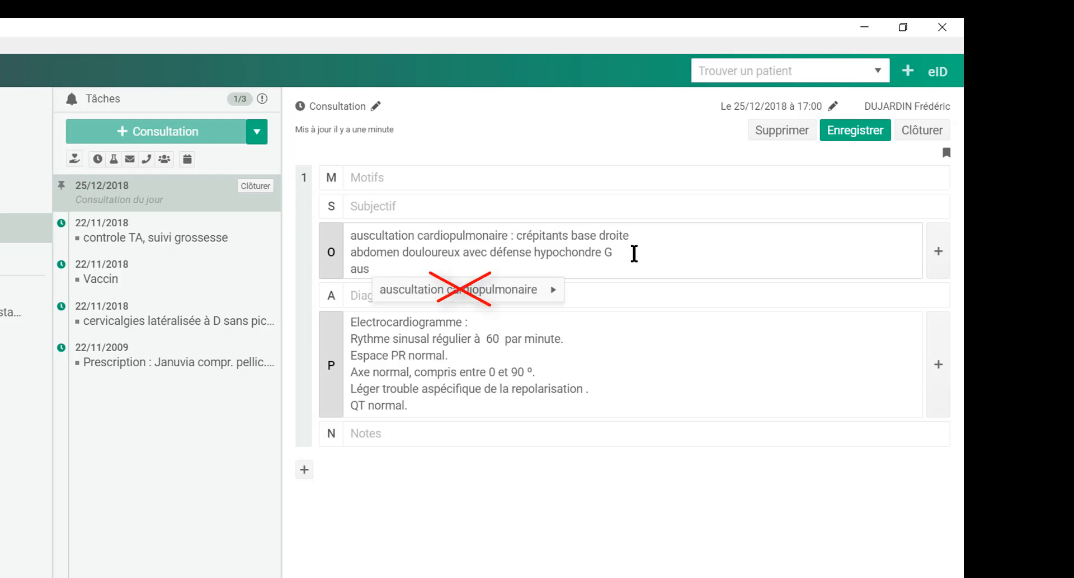
text(s)
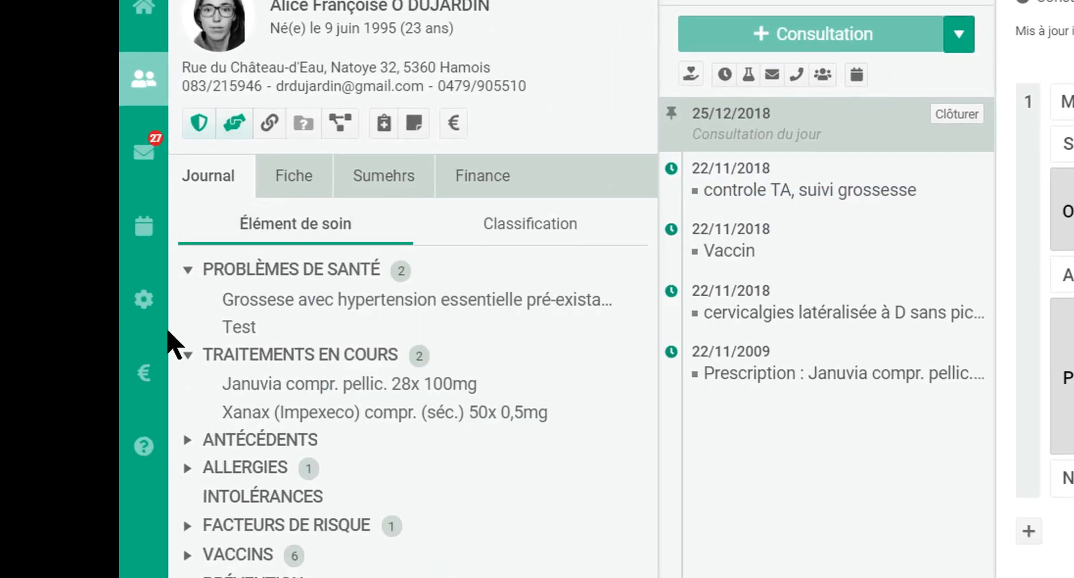
Open the Mots-clés management settings and look through both pages of existing keywords
click(140, 299)
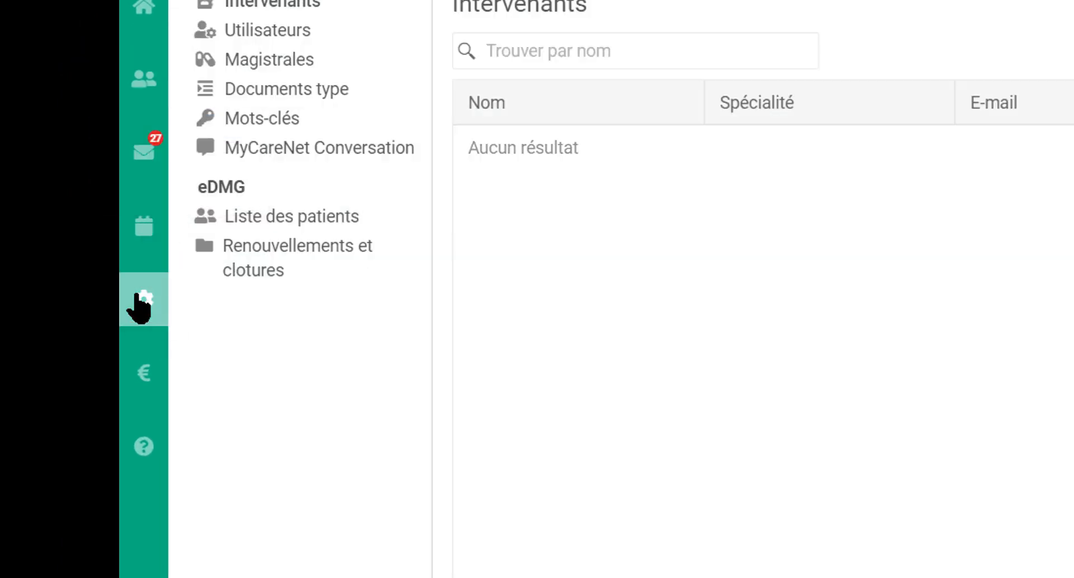
click(278, 122)
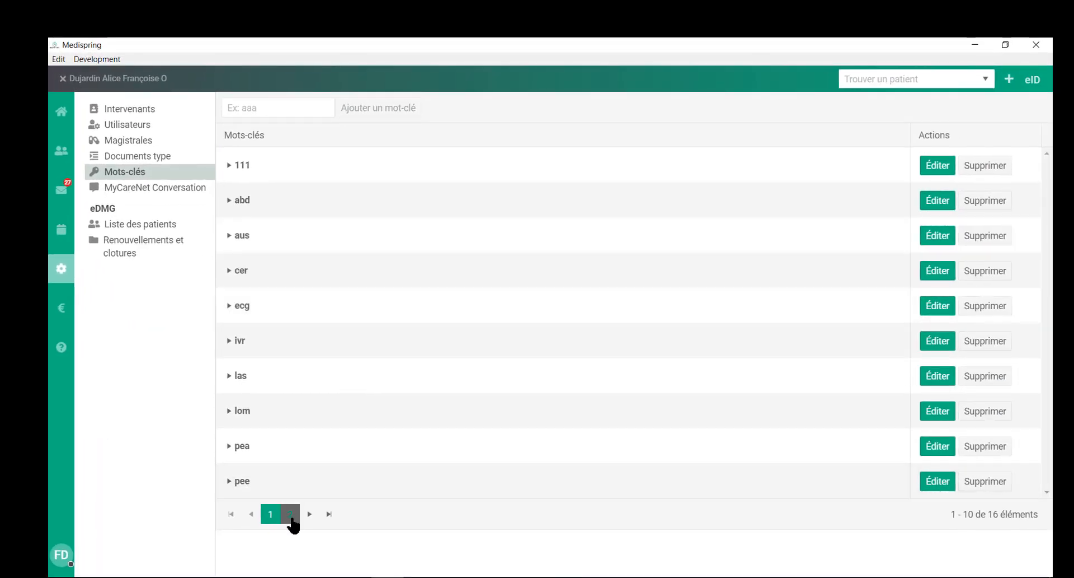
click(290, 515)
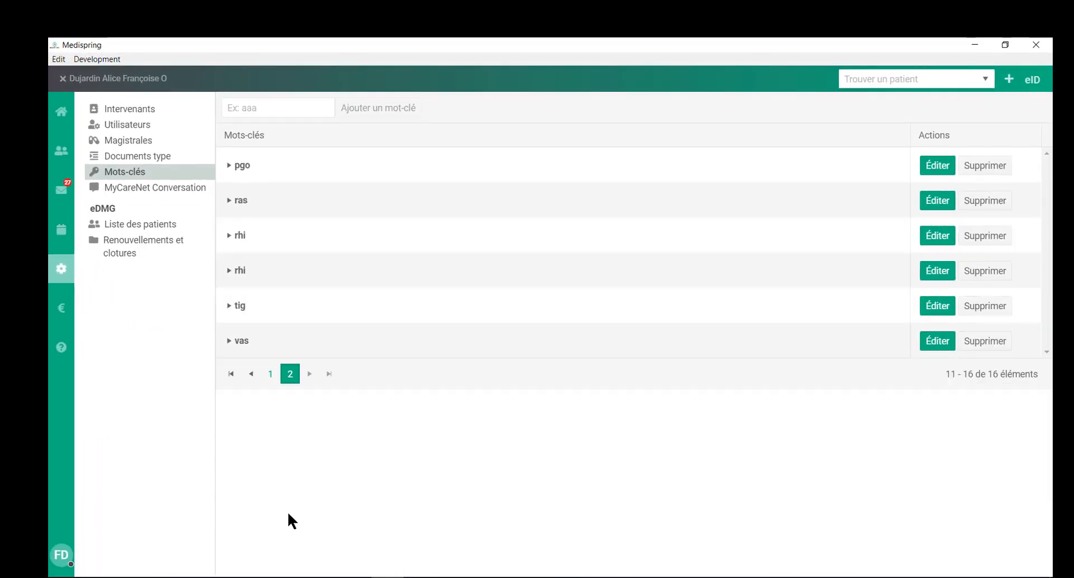
click(271, 374)
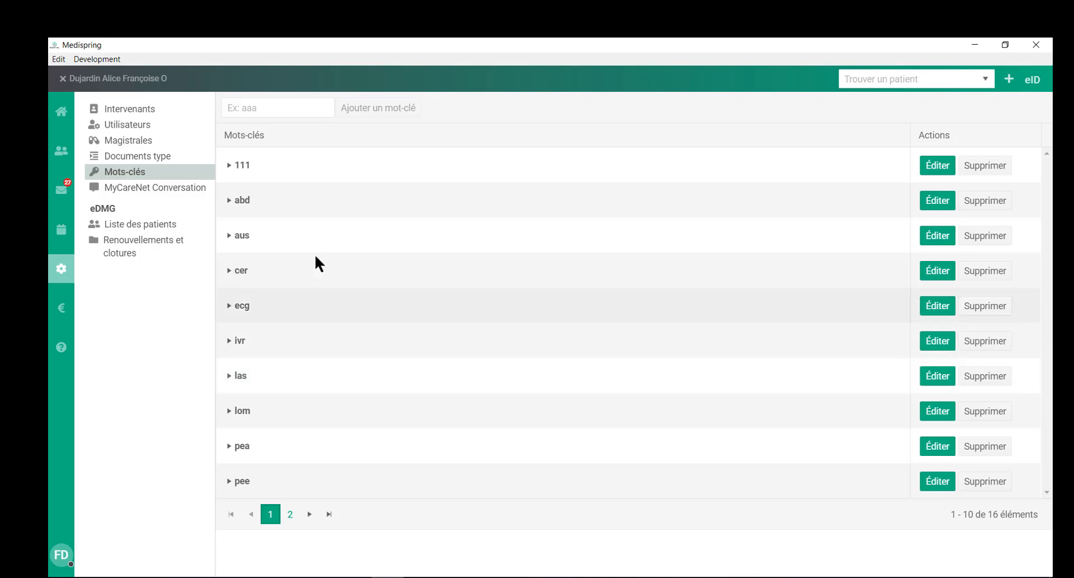
Add a new keyword "cer" and change its proposed child word to "cervicalgies gauches"
click(289, 105)
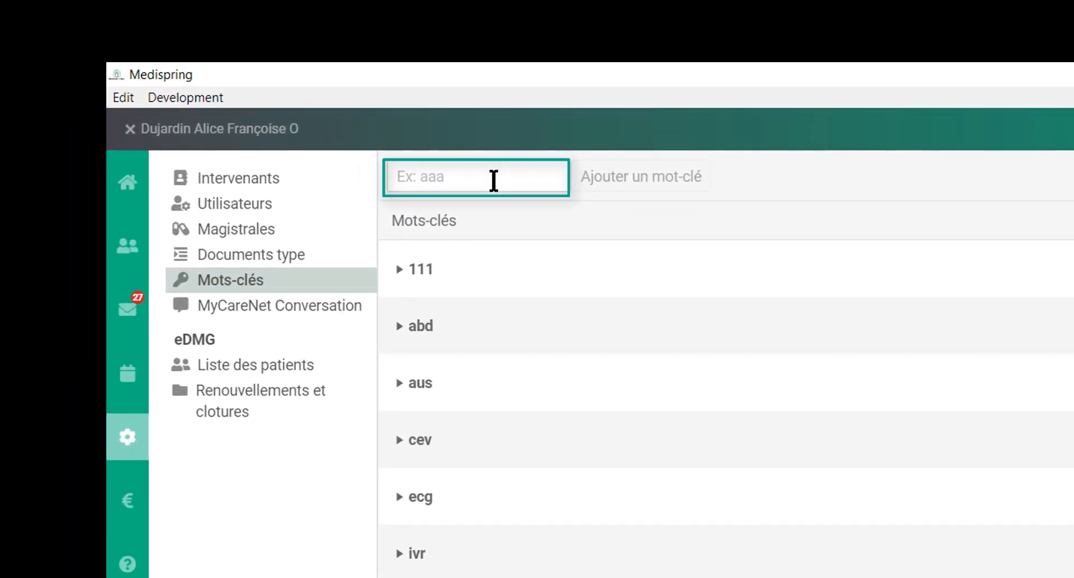
text(cer)
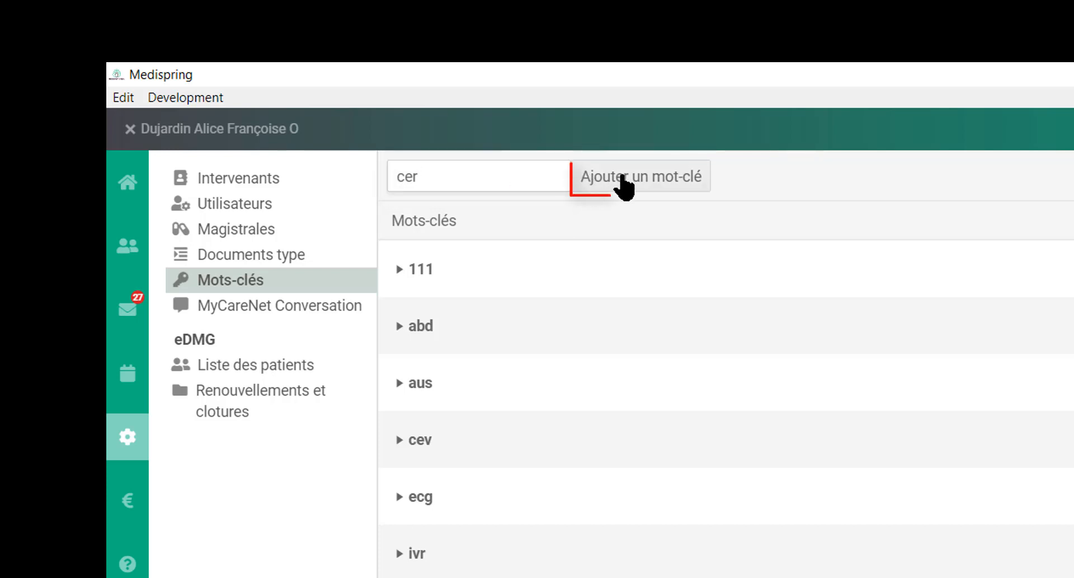
click(623, 183)
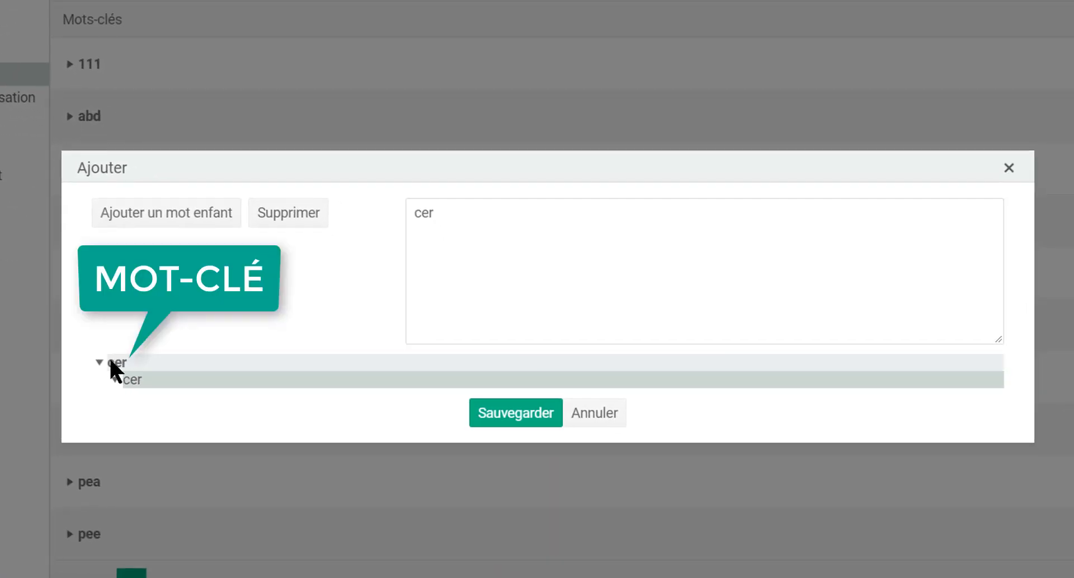
click(148, 379)
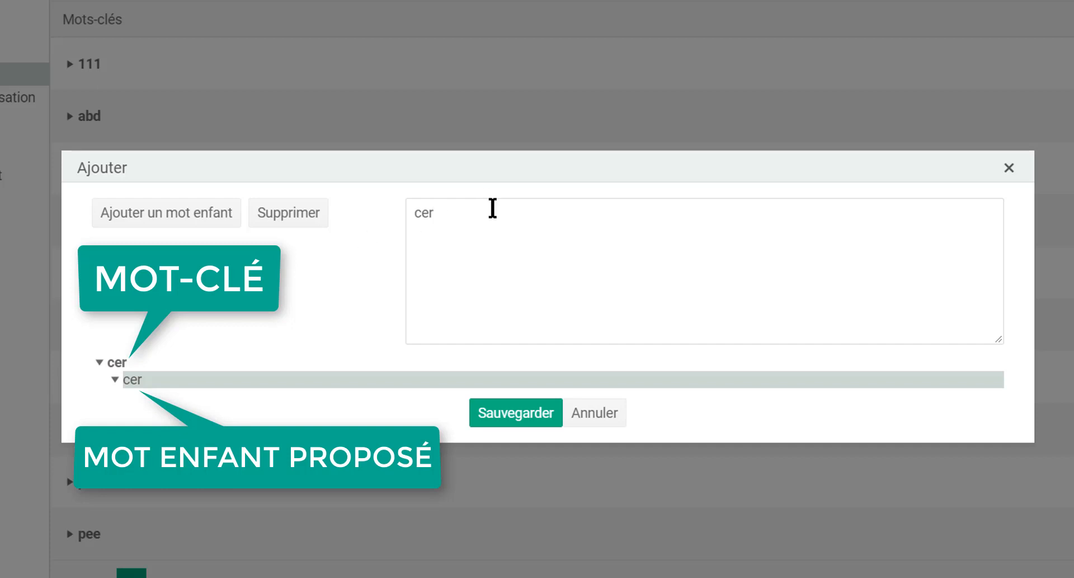
text(vical)
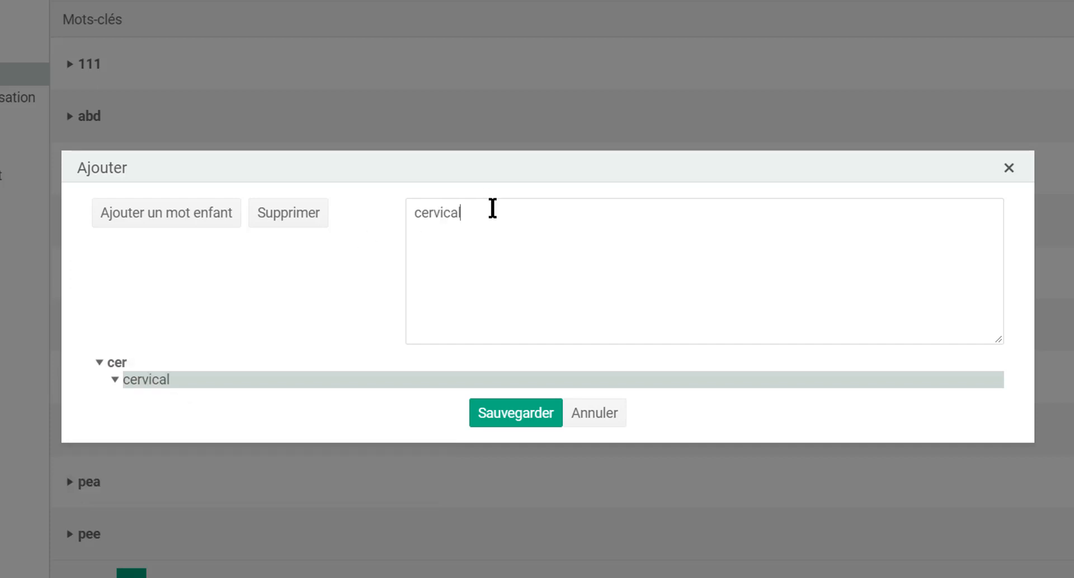
text(gies gauche)
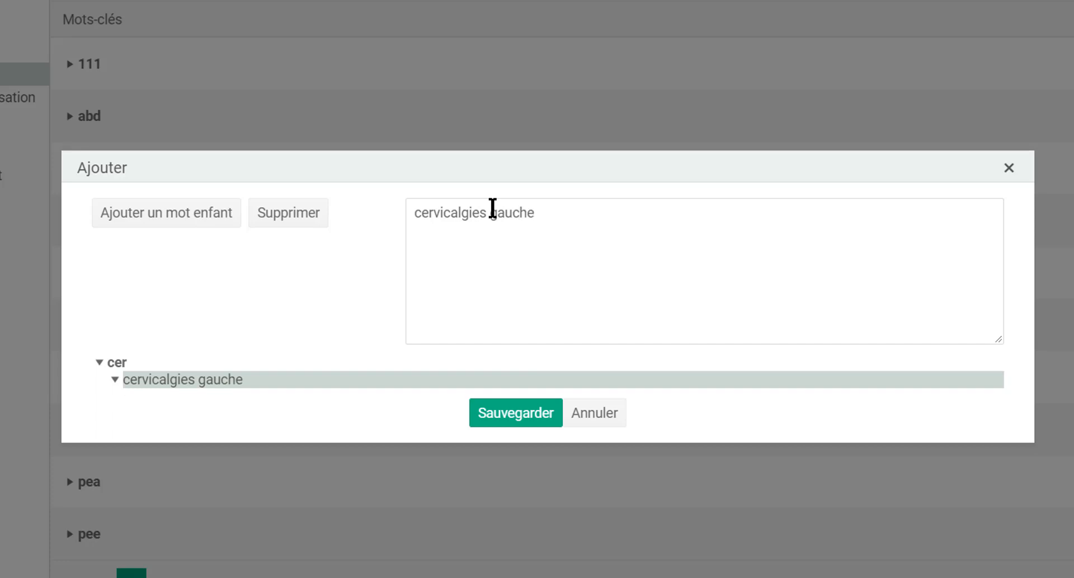
text(s)
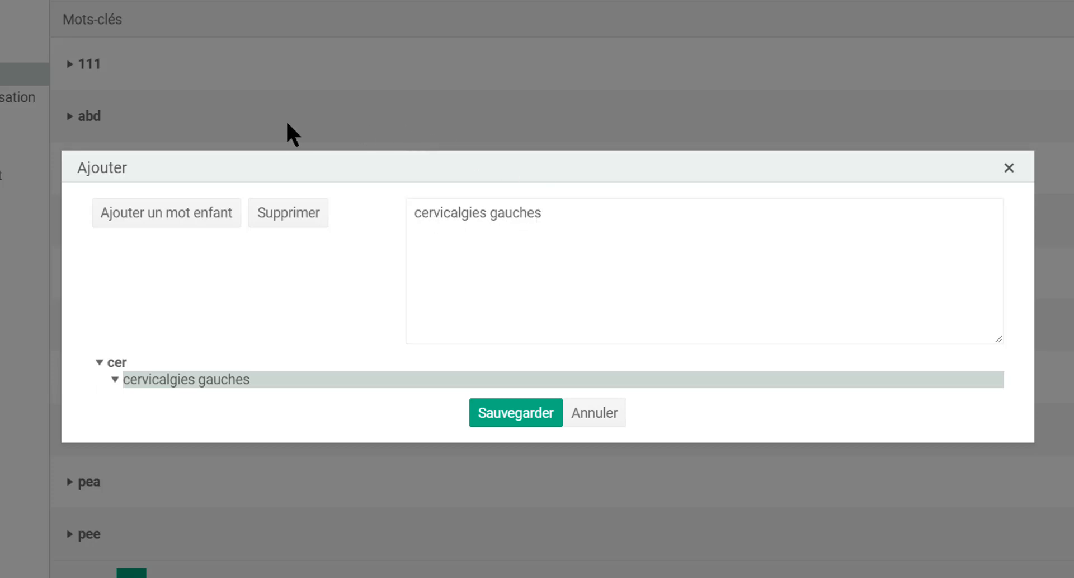
Add the child word "avec irradiations" under "cervicalgies gauches"
click(210, 218)
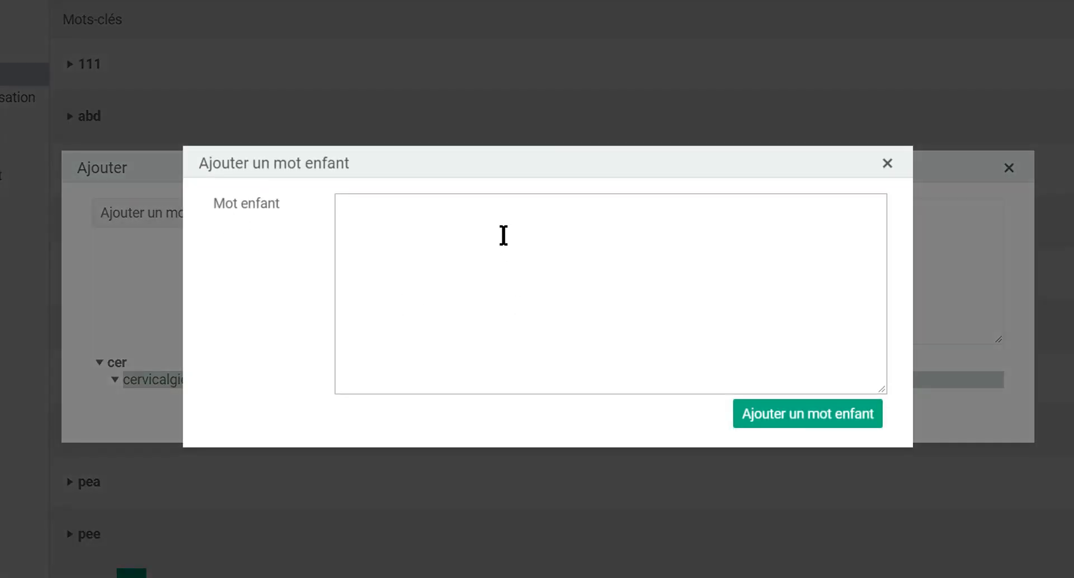
text(avec irradiations)
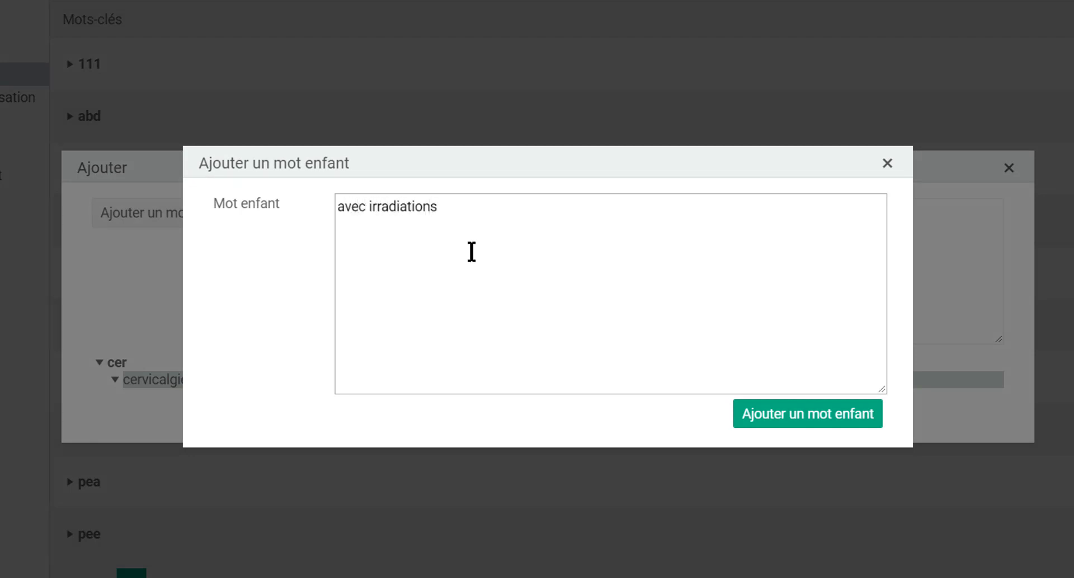
click(820, 414)
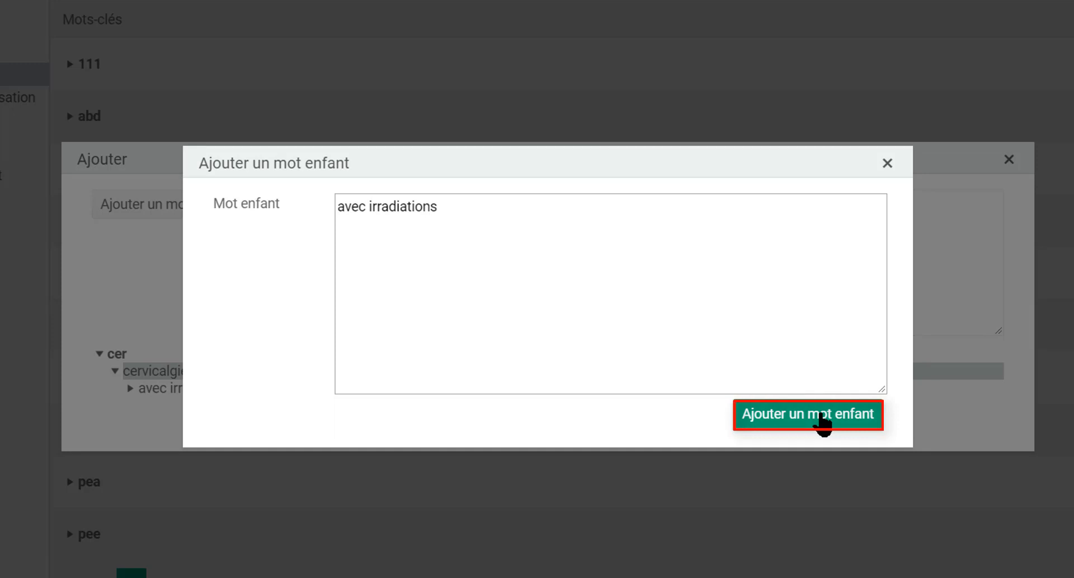
click(888, 162)
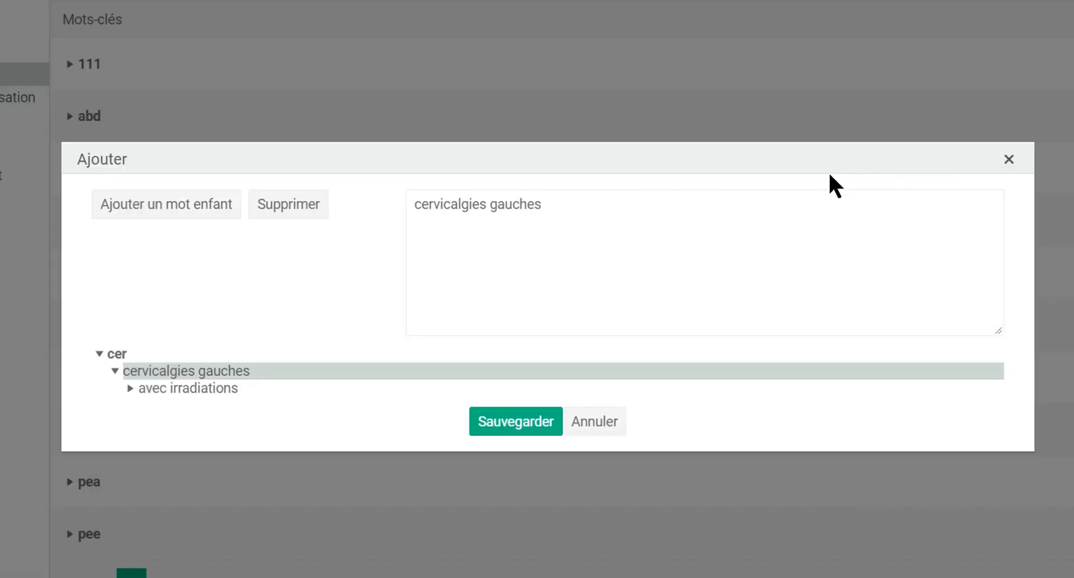
Add a second child word, "sans irradiations", under "cervicalgies gauches"
click(162, 371)
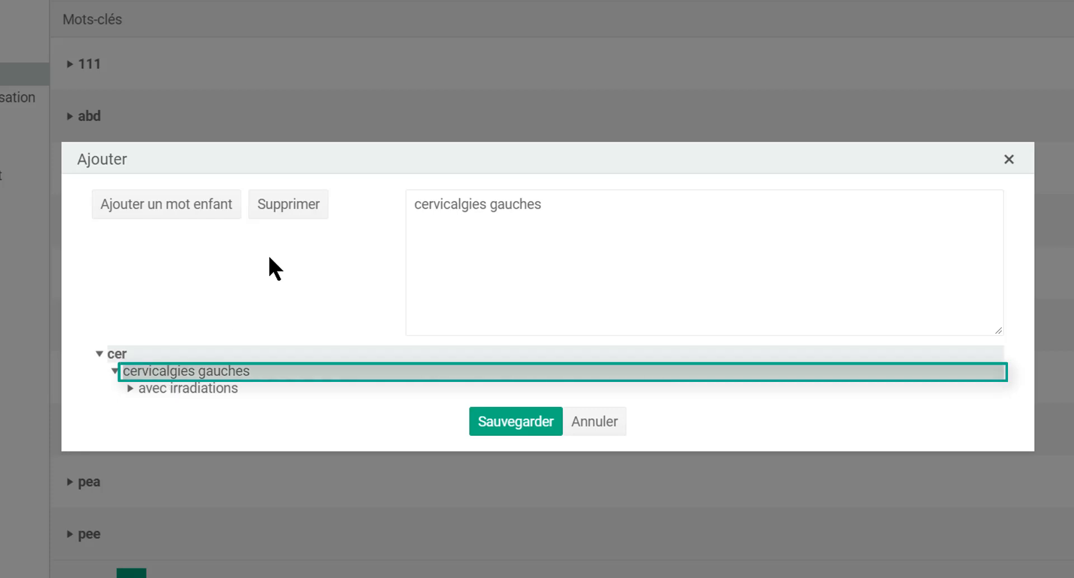
click(169, 208)
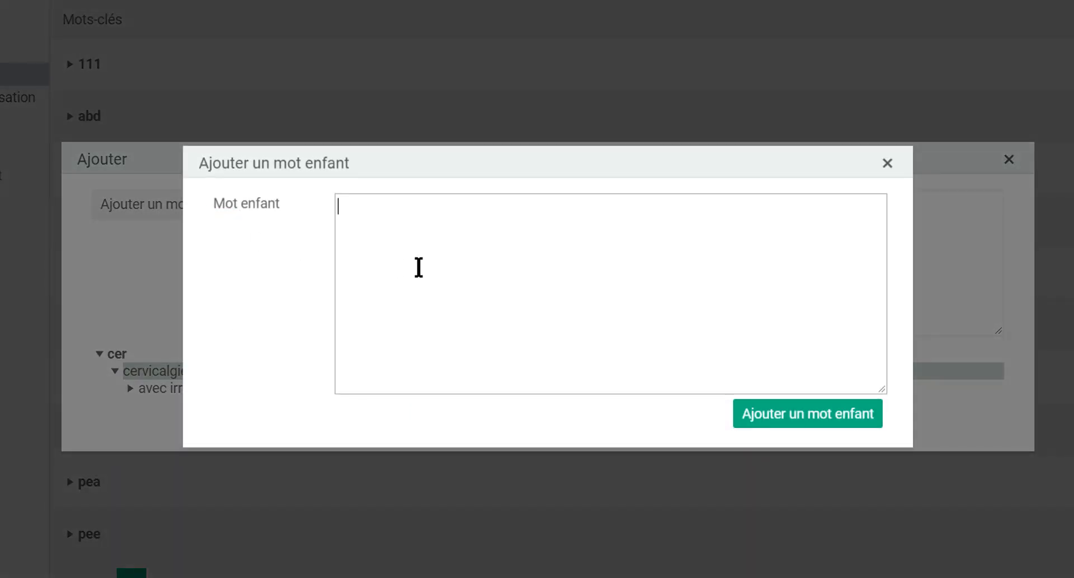
text(sans irradiations)
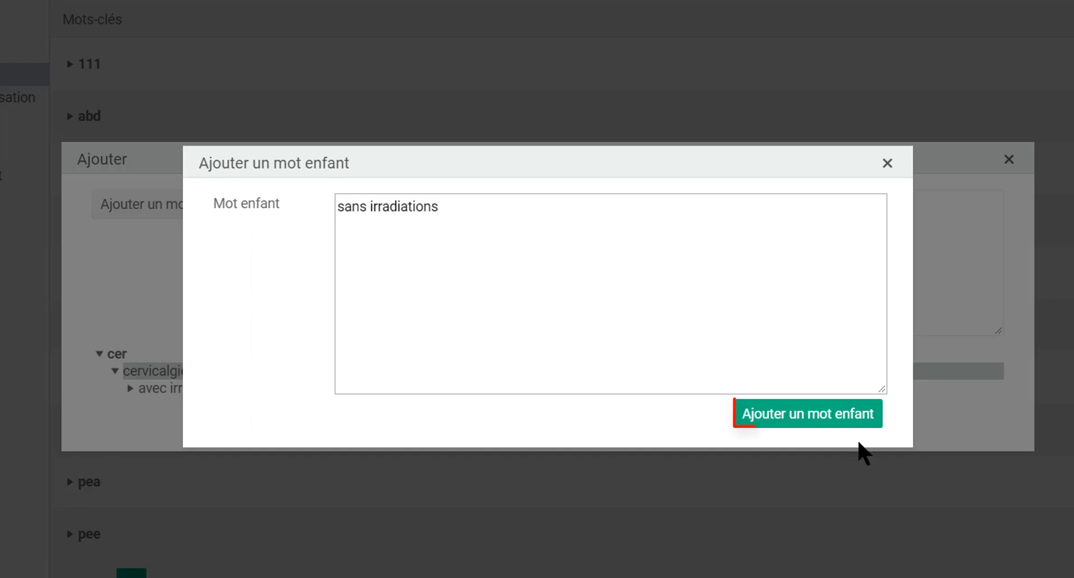
click(853, 422)
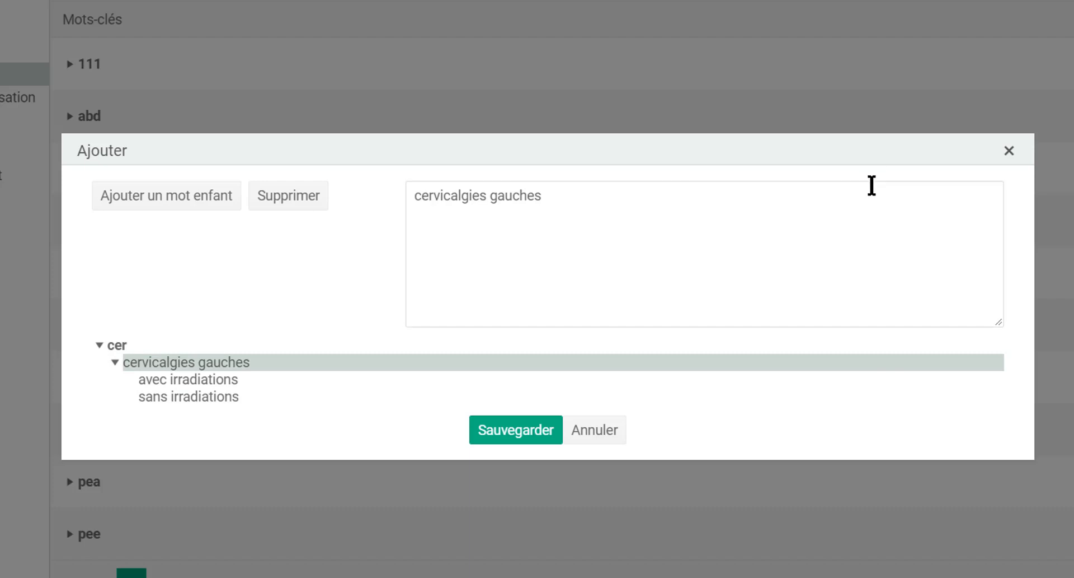
Add a second child word, "cervicalgies droites", directly under the keyword "cer"
click(124, 346)
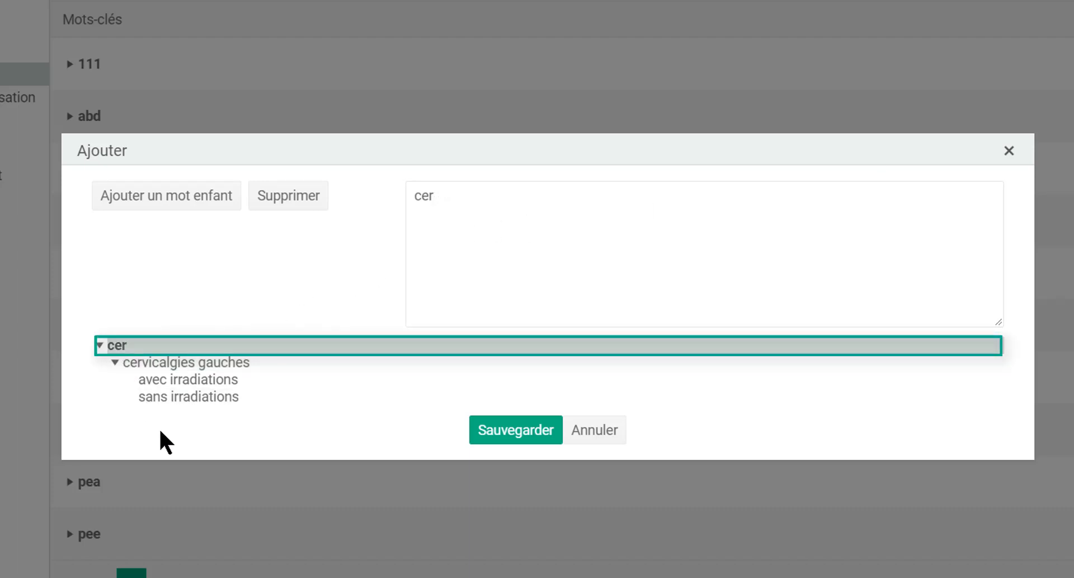
click(183, 202)
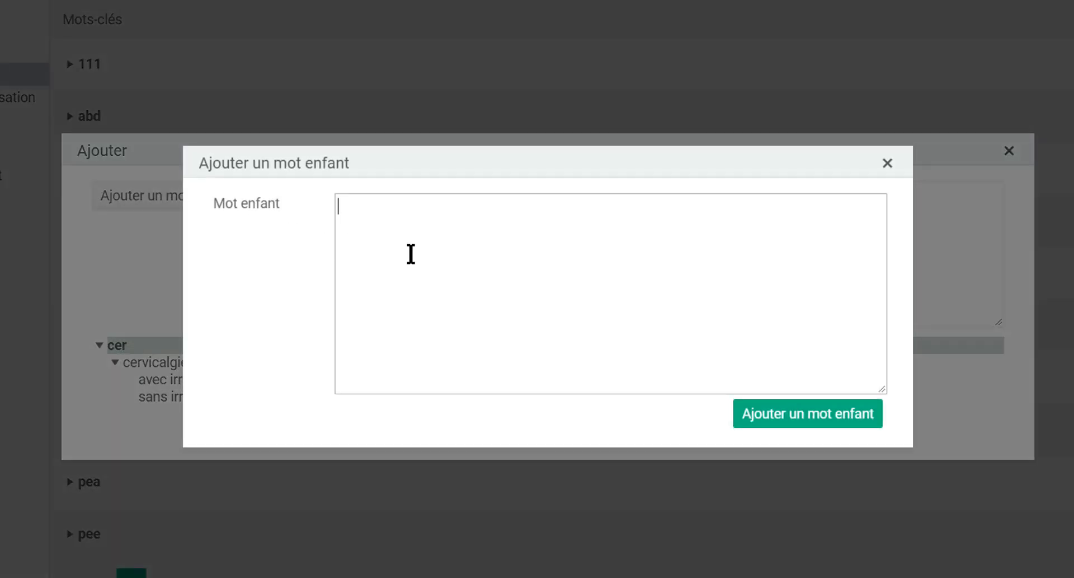
text(cervicalgies droites)
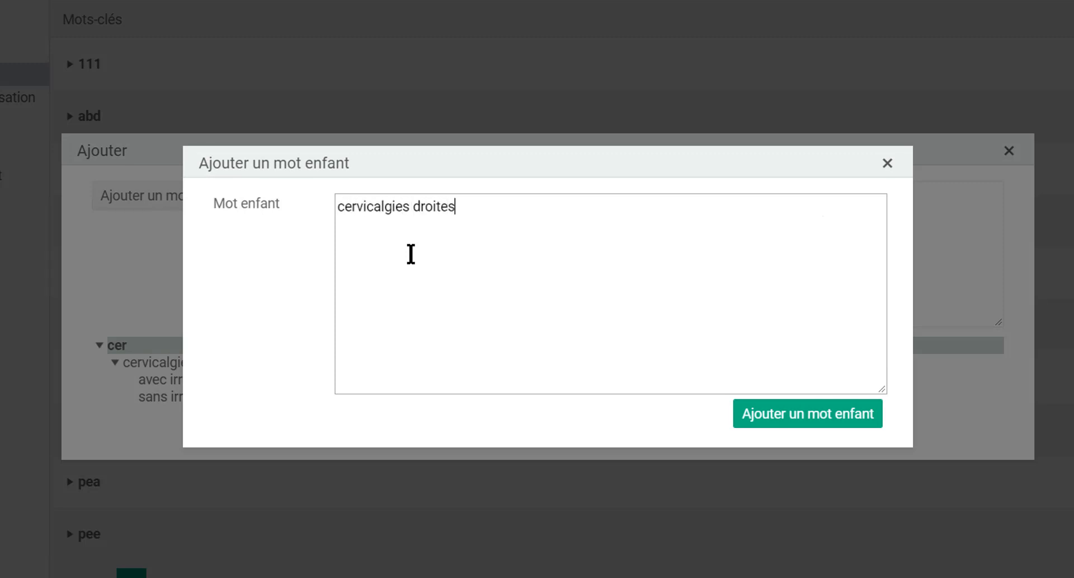
click(836, 429)
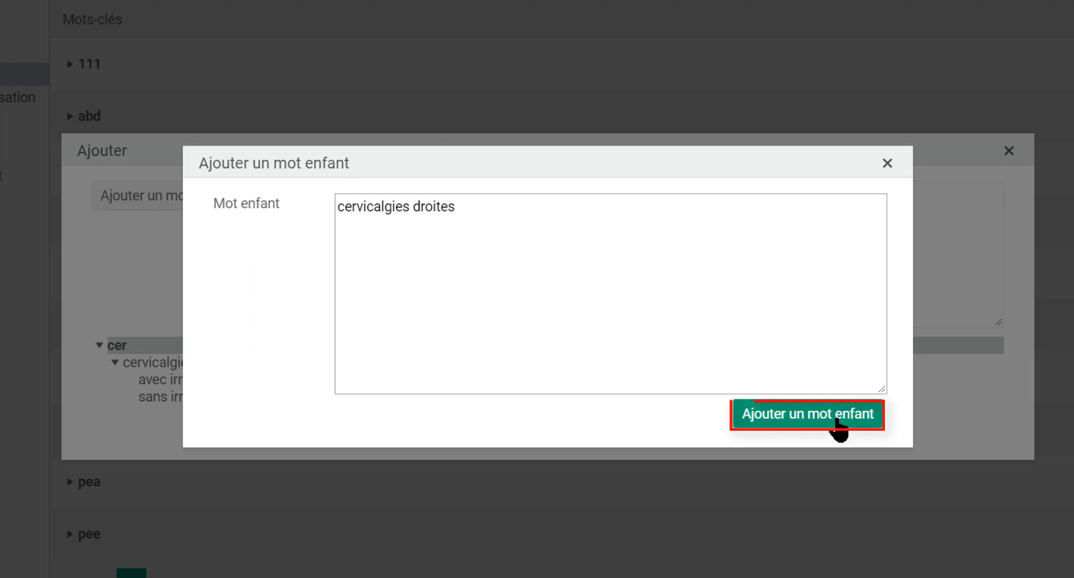
Add the child word "avec irradiations" under "cervicalgies droites"
click(197, 410)
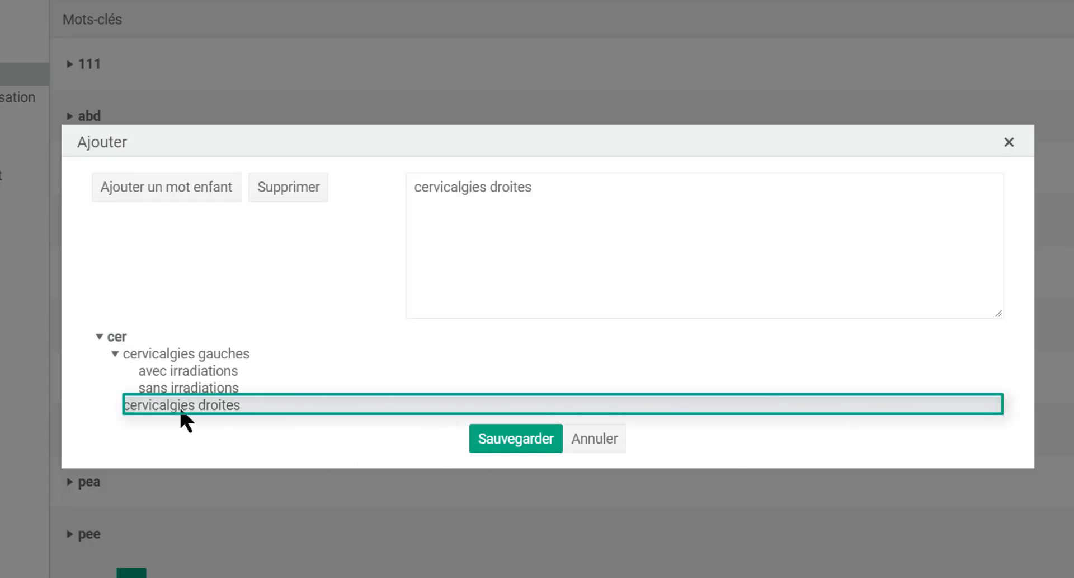
click(167, 194)
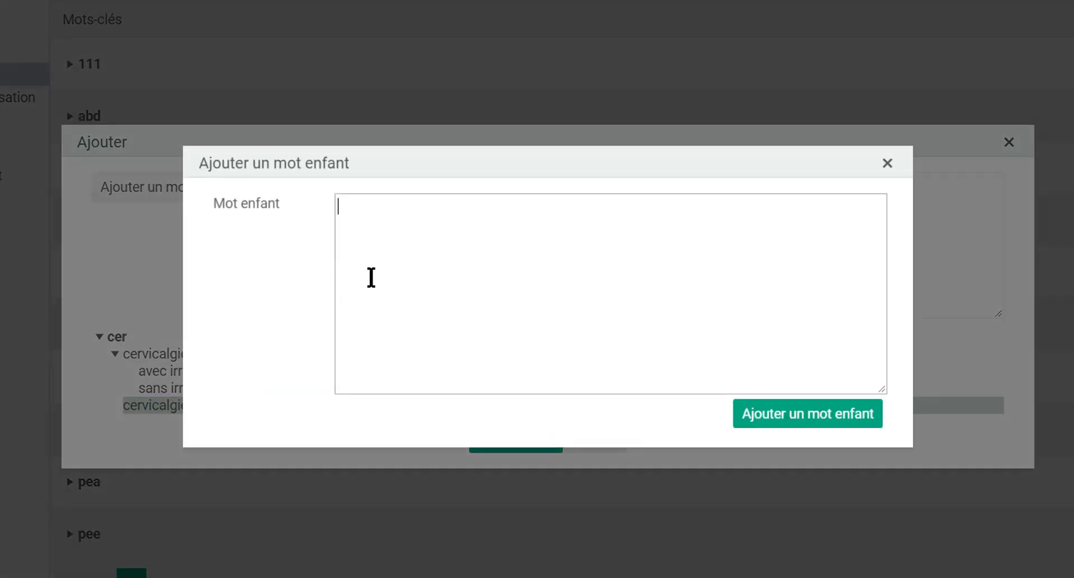
text(avec irradita)
key(BackSpace)
key(BackSpace)
text(ations)
click(777, 412)
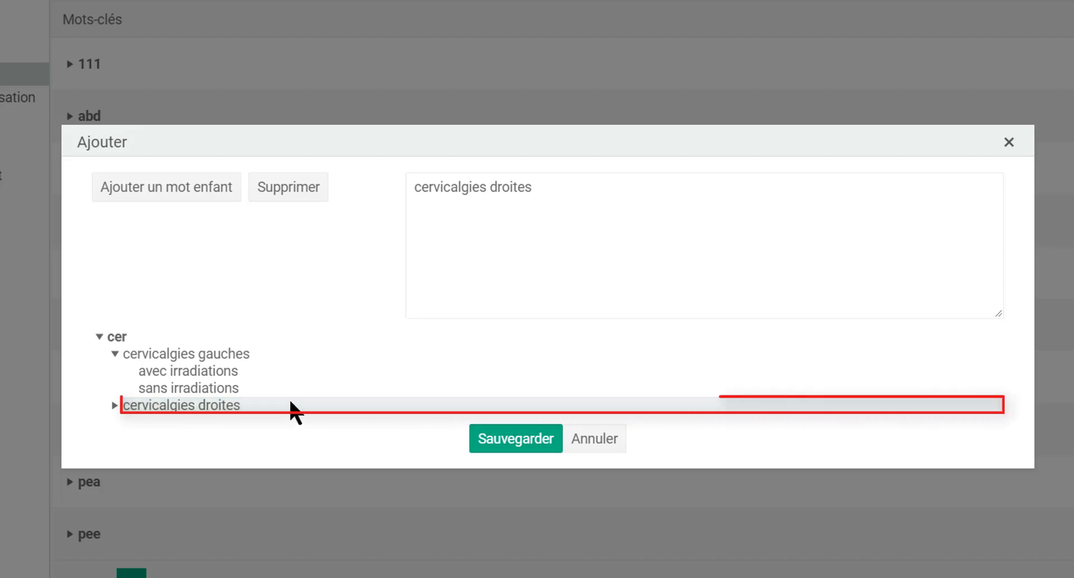
Add a second child word, "sans irradiations", under "cervicalgies droites" and expand that branch
click(158, 193)
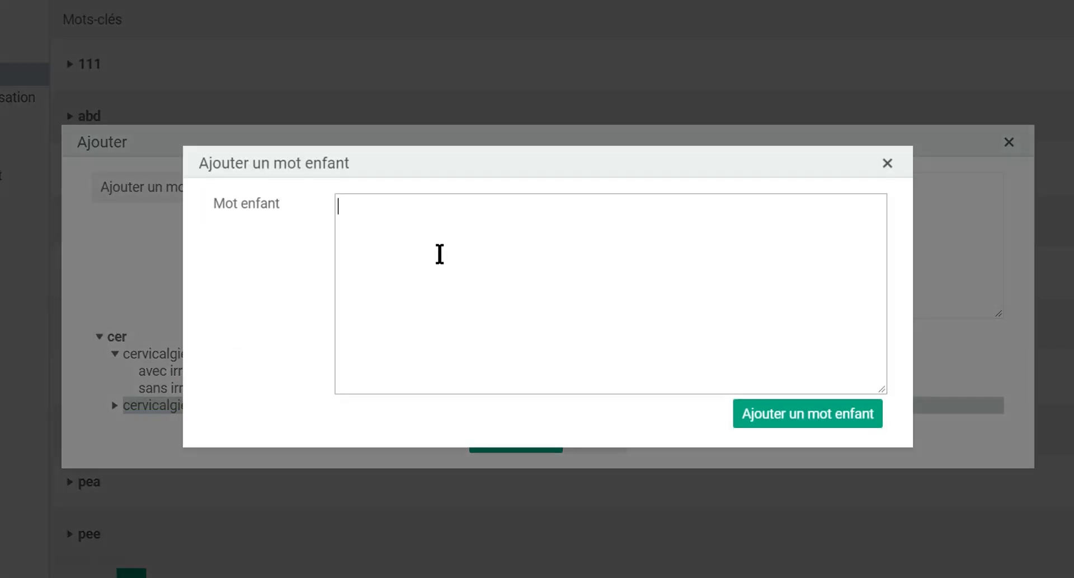
text(sans irrad)
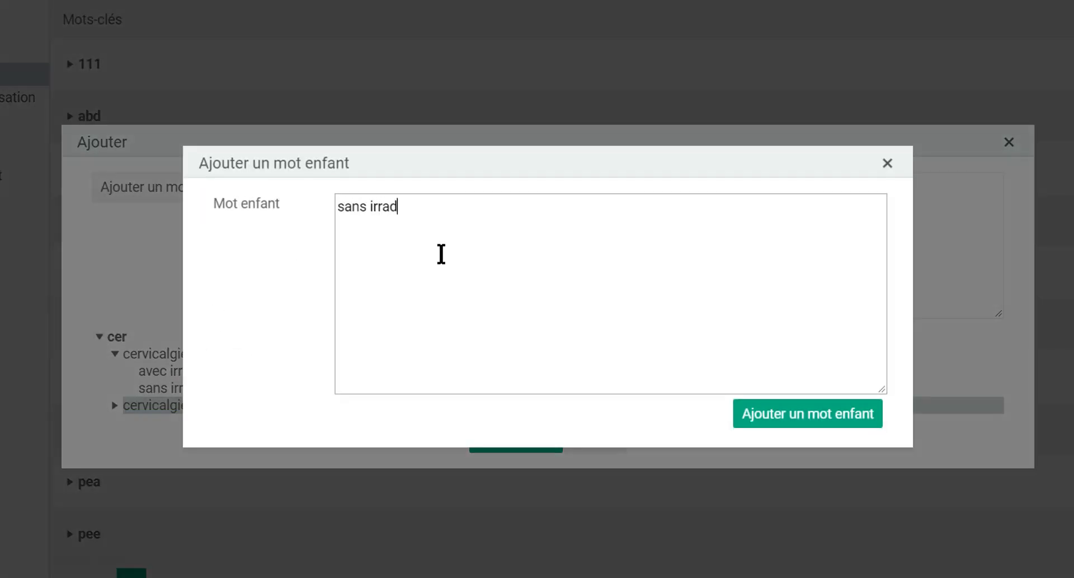
text(iations)
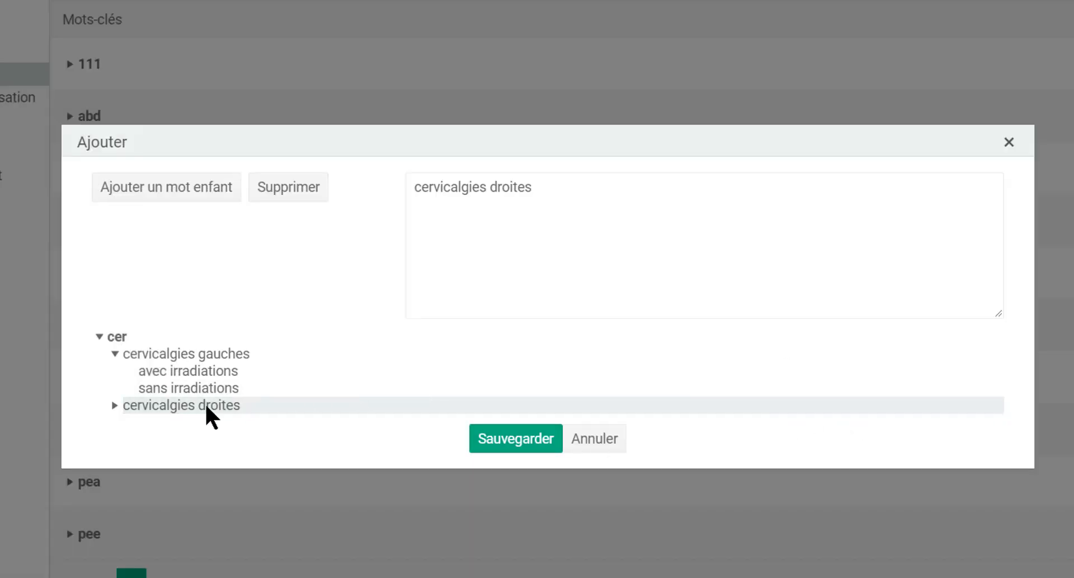
click(115, 405)
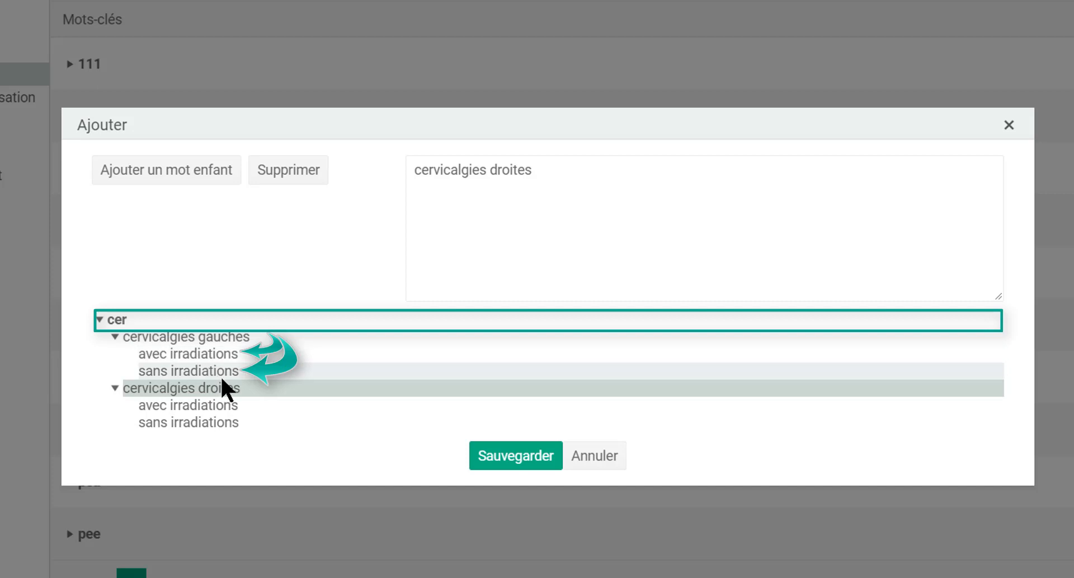
Add the child word "avec dysesthésie" under "avec irradiations" in the "cervicalgies gauches" branch
mouse_move(221, 372)
mouse_down()
mouse_move(216, 344)
mouse_move(221, 354)
mouse_up()
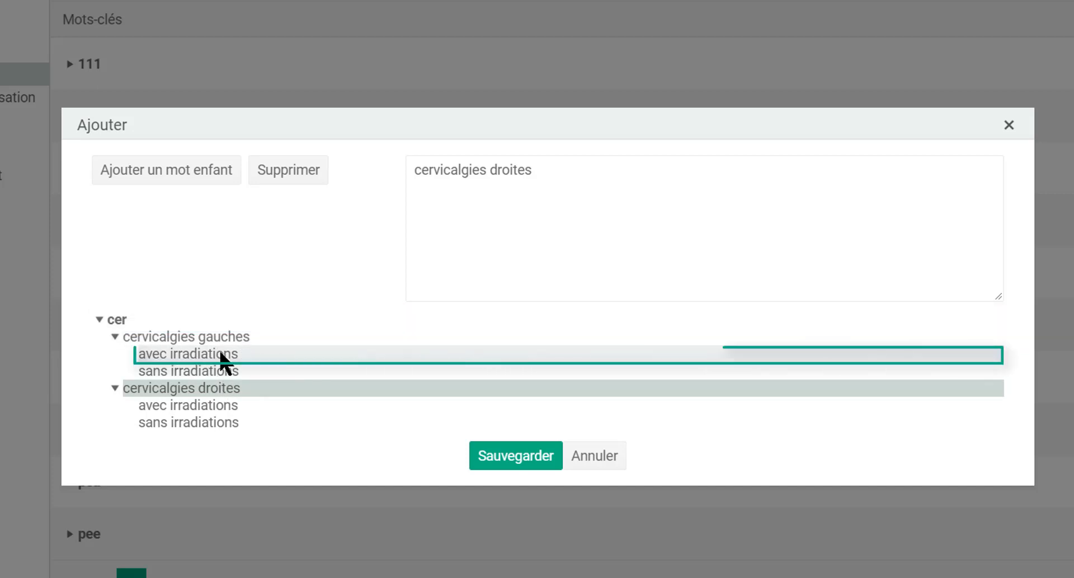
click(220, 353)
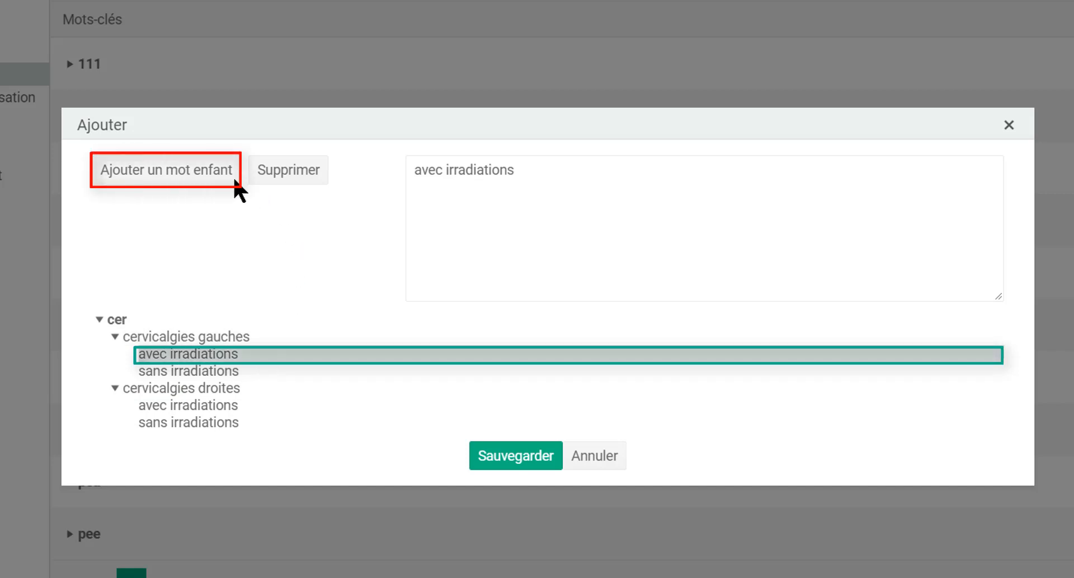
click(212, 180)
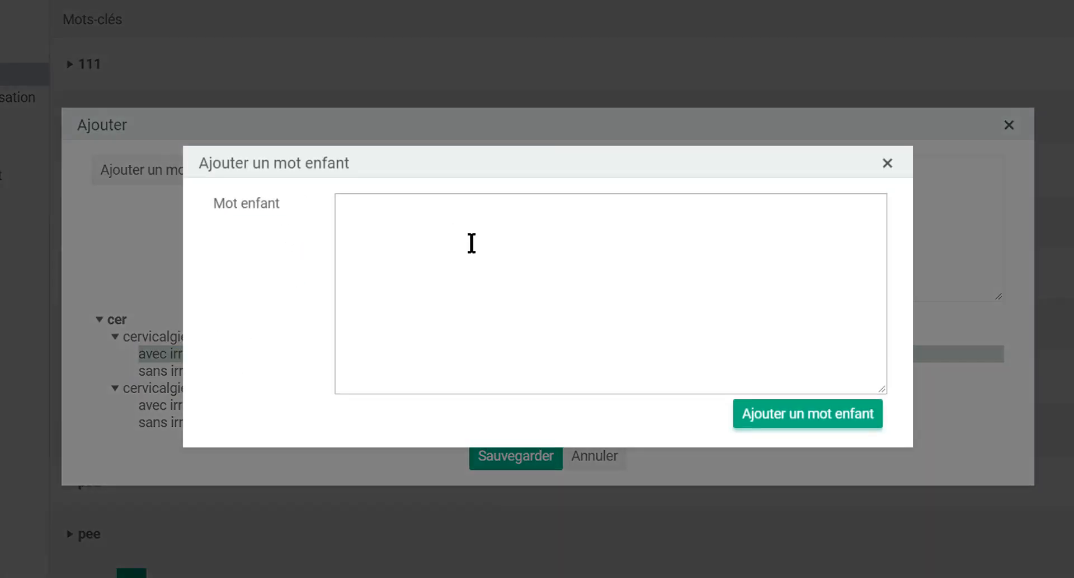
text(av)
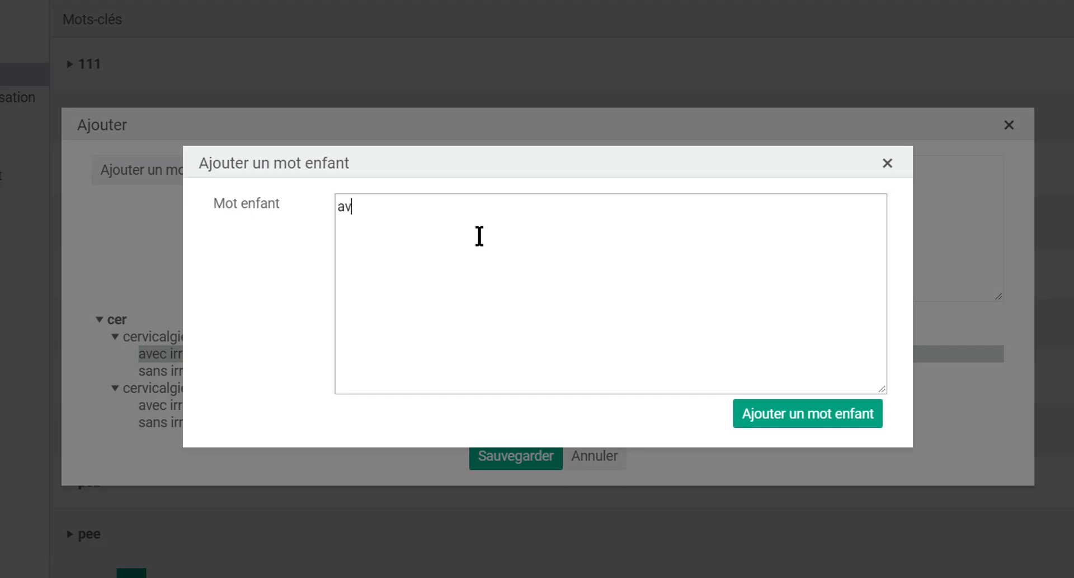
text(ec dyses)
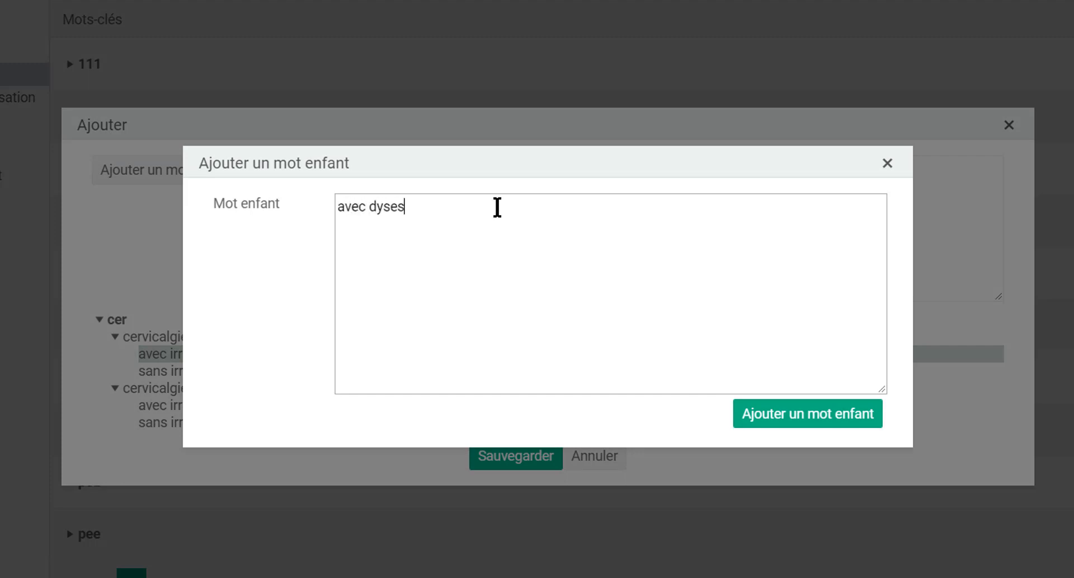
text(thésie)
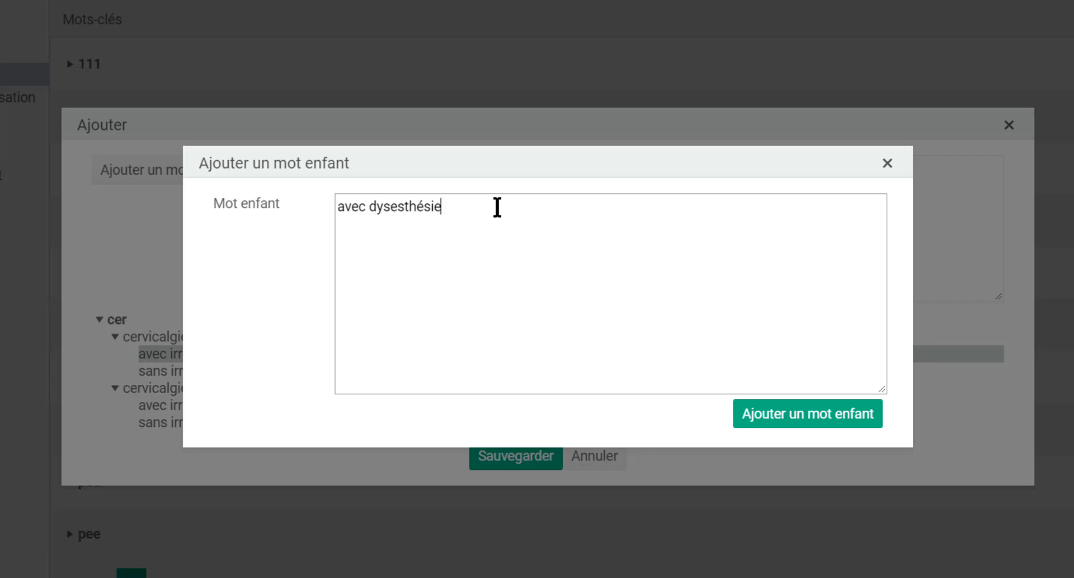
click(832, 420)
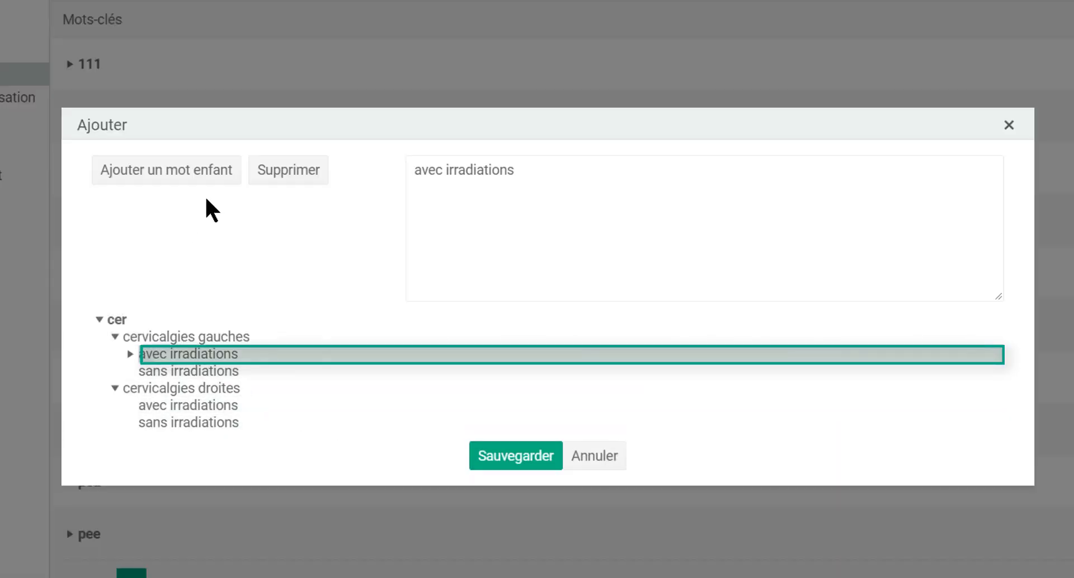
Add "sans dysesthésies" under the same "avec irradiations" of "cervicalgies gauches", expand the branch and save the keyword
click(206, 178)
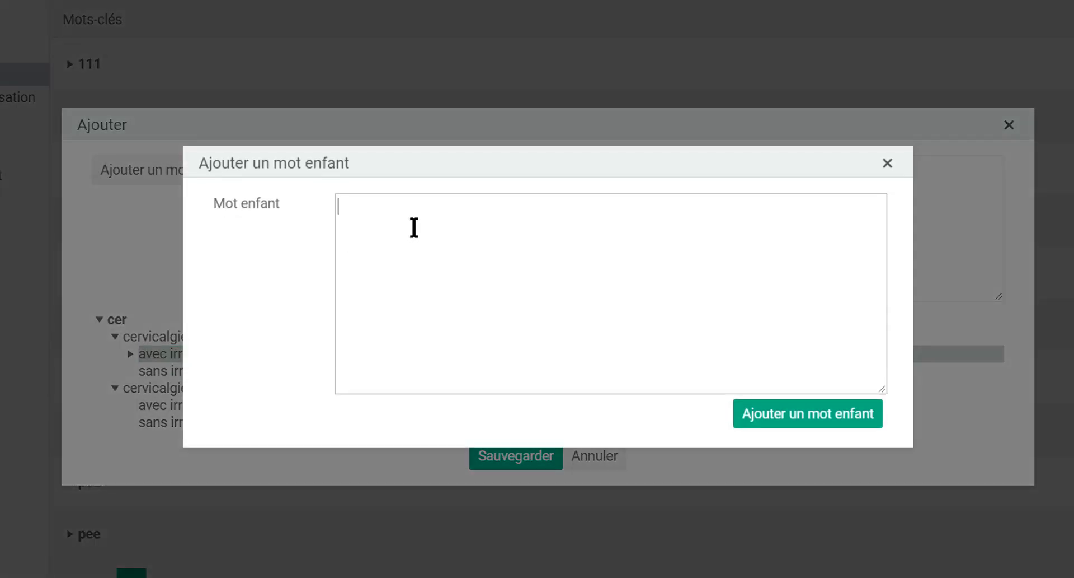
text(sans dysesthésies)
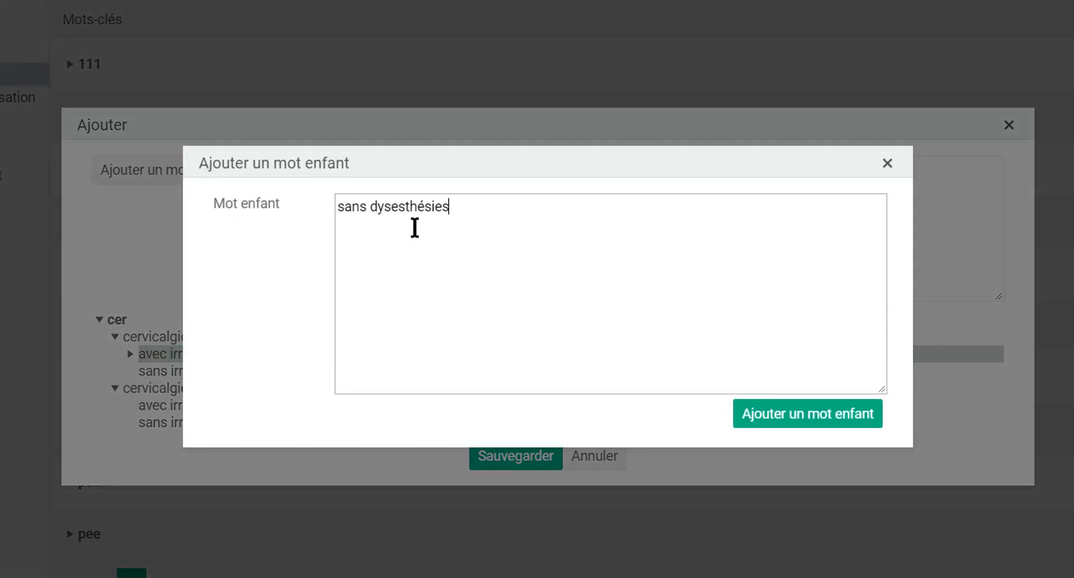
click(812, 423)
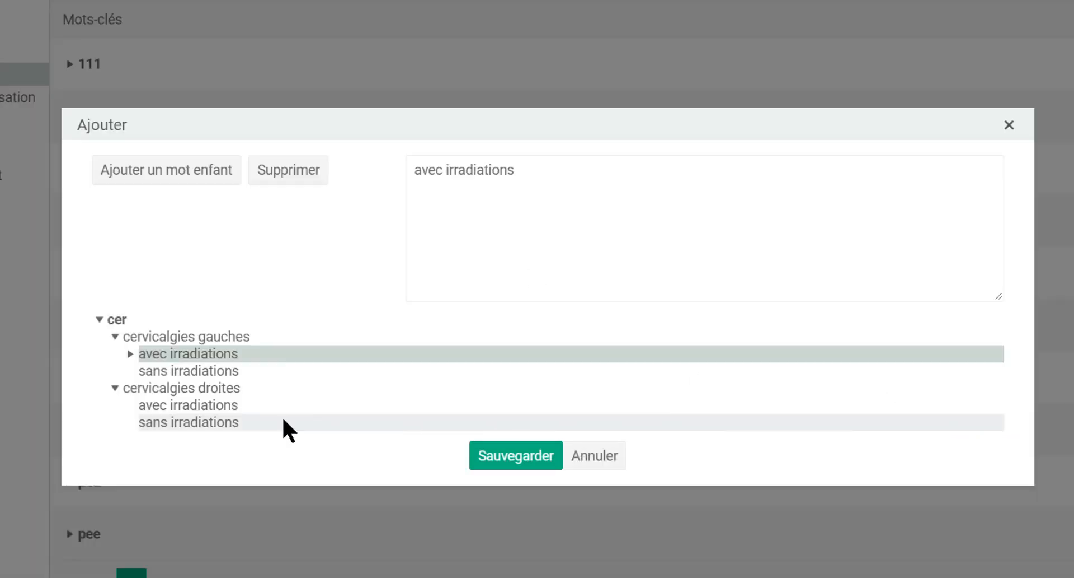
click(131, 353)
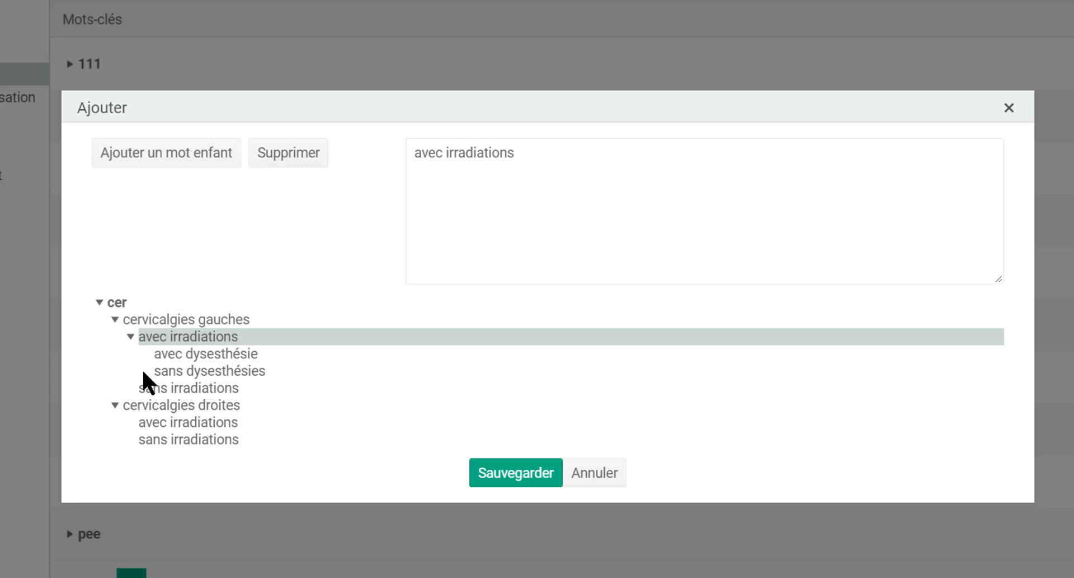
click(530, 473)
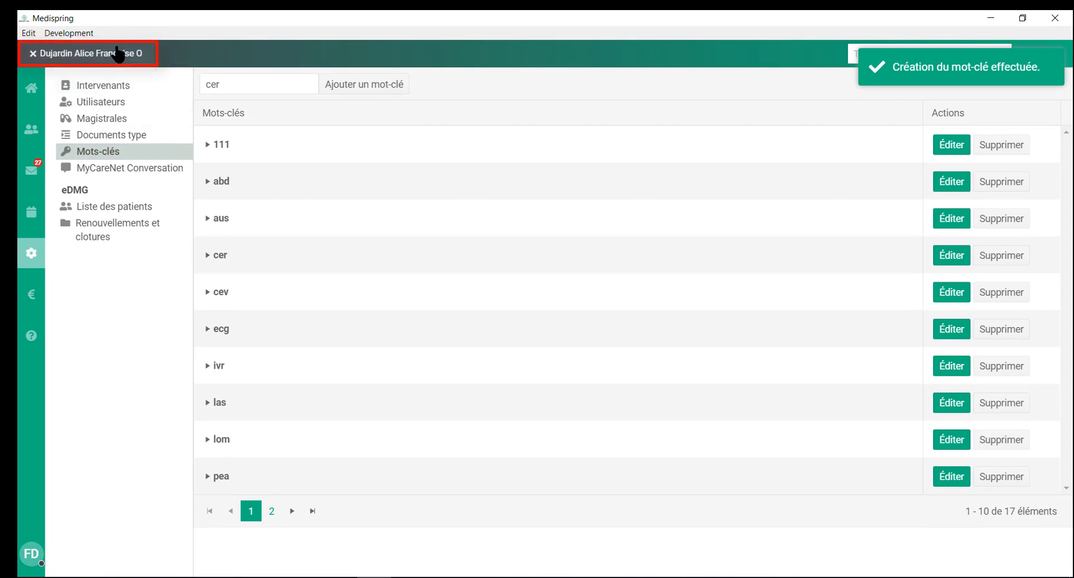
Return to the patient's consultation and use the keyword "cer" on a new line of the O field to insert "cervicalgies gauches avec irradiations sans dysesthésies"
click(133, 63)
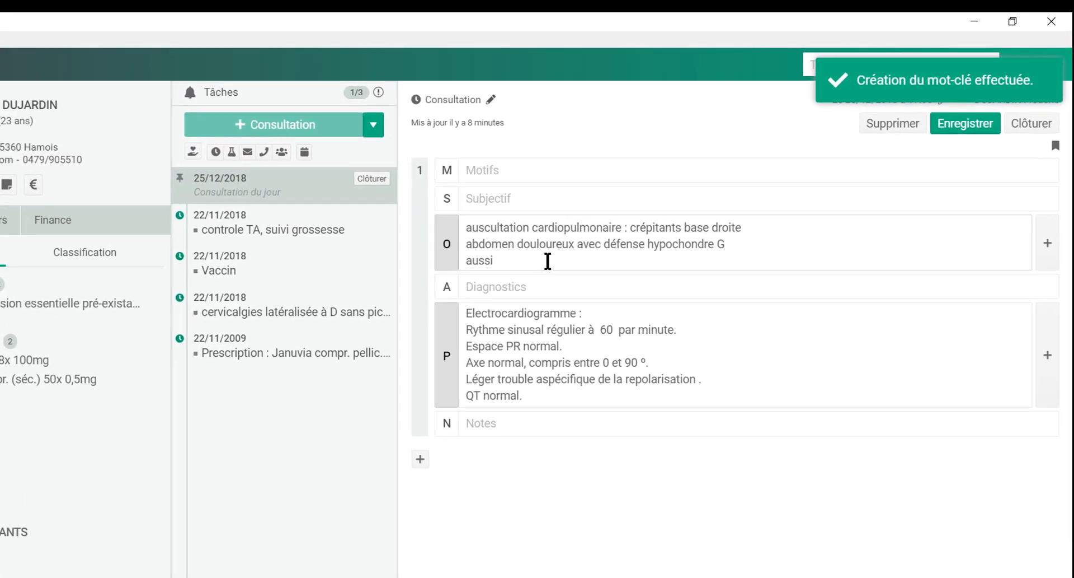
key(Return)
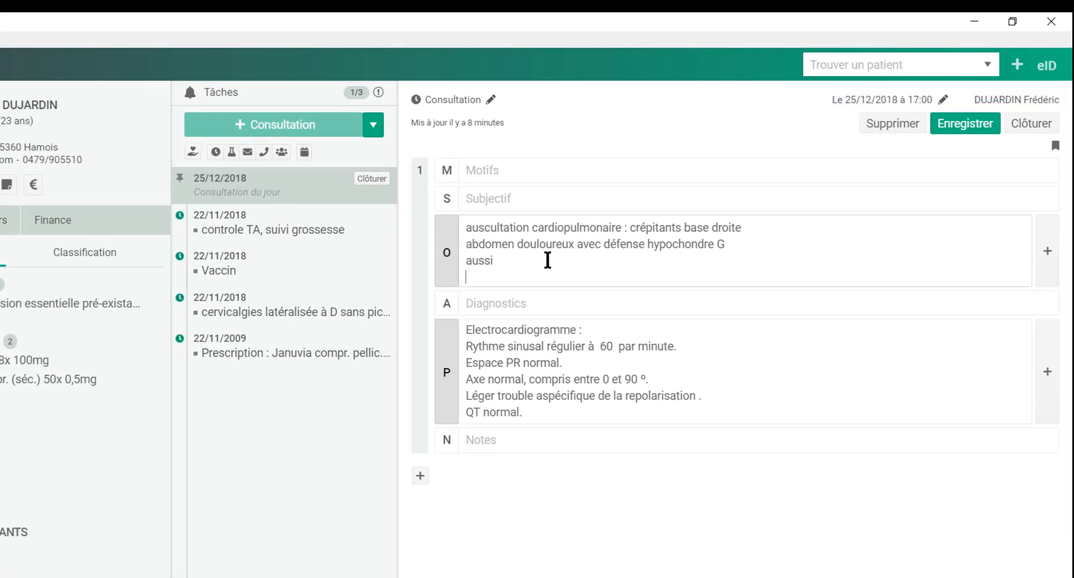
text(cer)
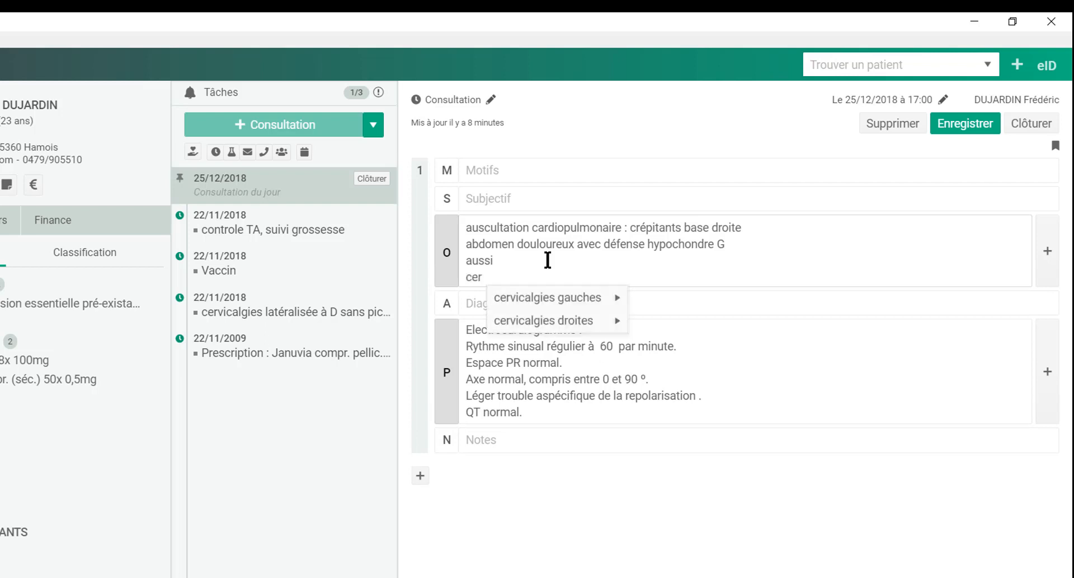
mouse_move(561, 299)
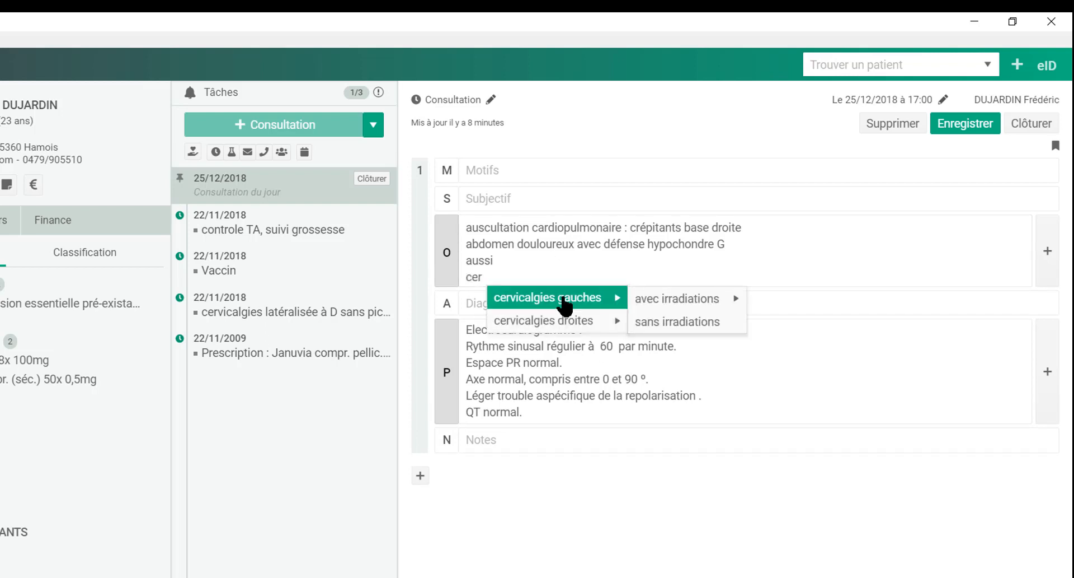
mouse_move(681, 301)
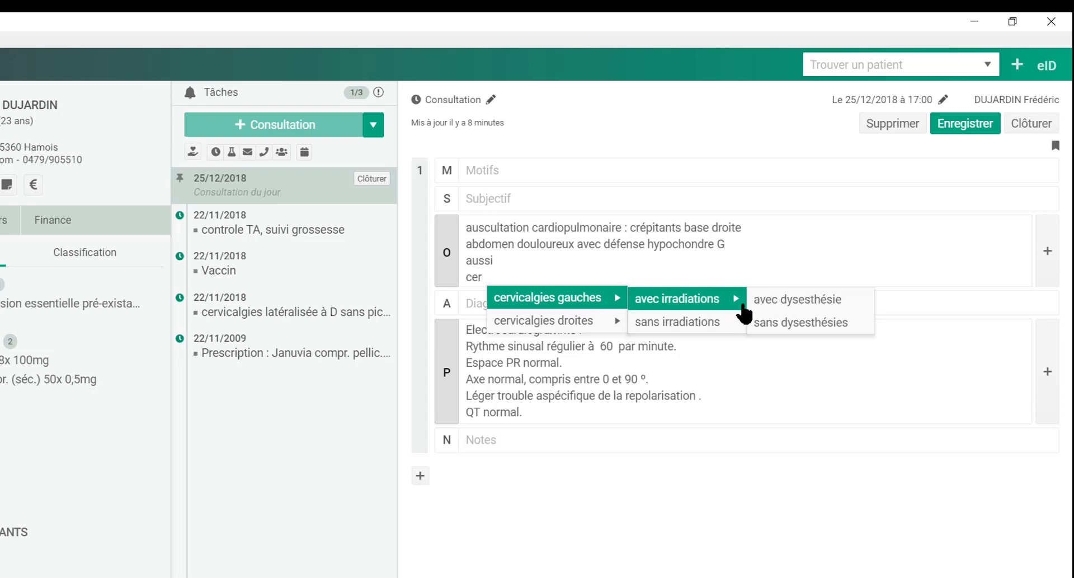
click(810, 323)
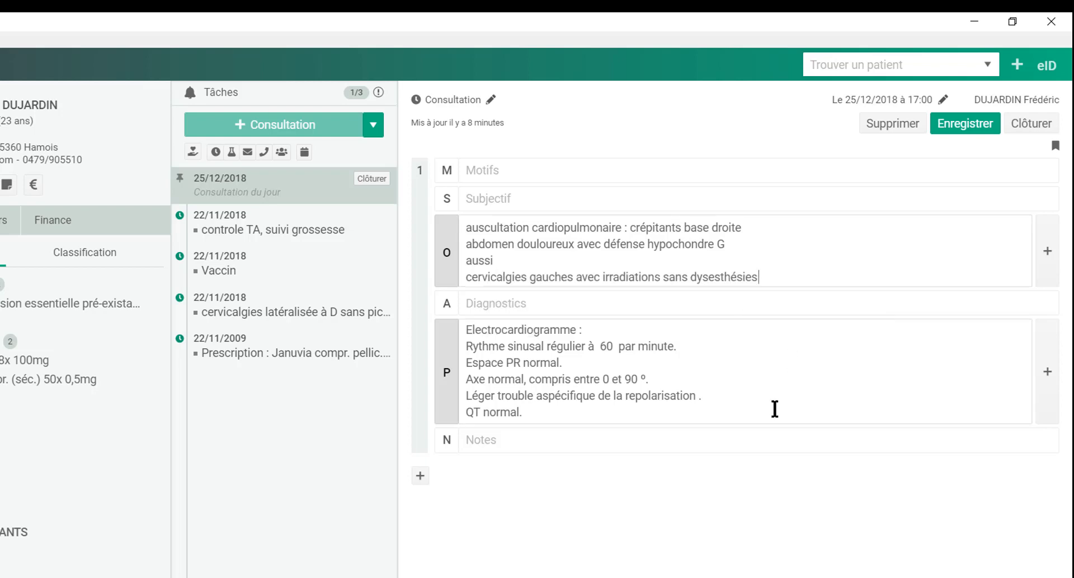